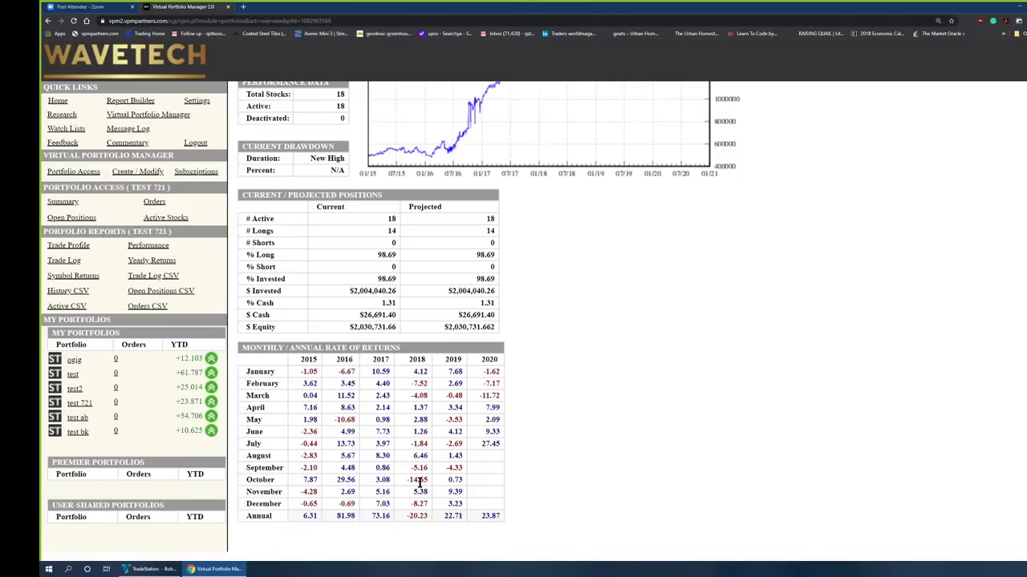
Highlight the October row across all years in the monthly/annual rate of returns table, and clear the highlight
{"action": "left_click_drag", "start_coordinate": [246, 482], "coordinate": [482, 486]}
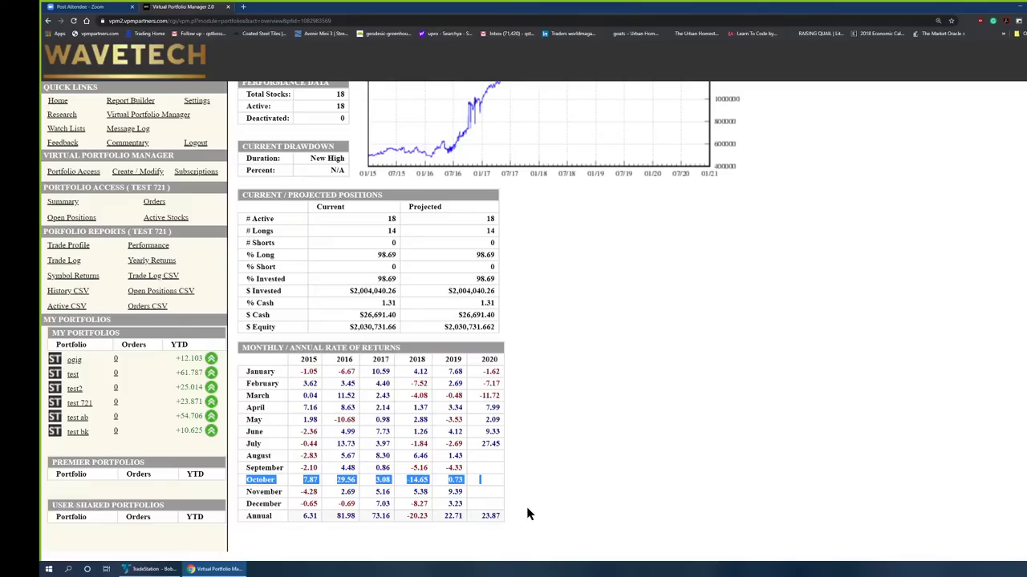
{"action": "scroll", "coordinate": [528, 513], "scroll_direction": "up", "scroll_amount": 1}
{"action": "scroll", "coordinate": [527, 510], "scroll_direction": "down", "scroll_amount": 1}
{"action": "scroll", "coordinate": [528, 514], "scroll_direction": "up", "scroll_amount": 1}
{"action": "scroll", "coordinate": [528, 513], "scroll_direction": "down", "scroll_amount": 1}
{"action": "left_click", "coordinate": [535, 505]}
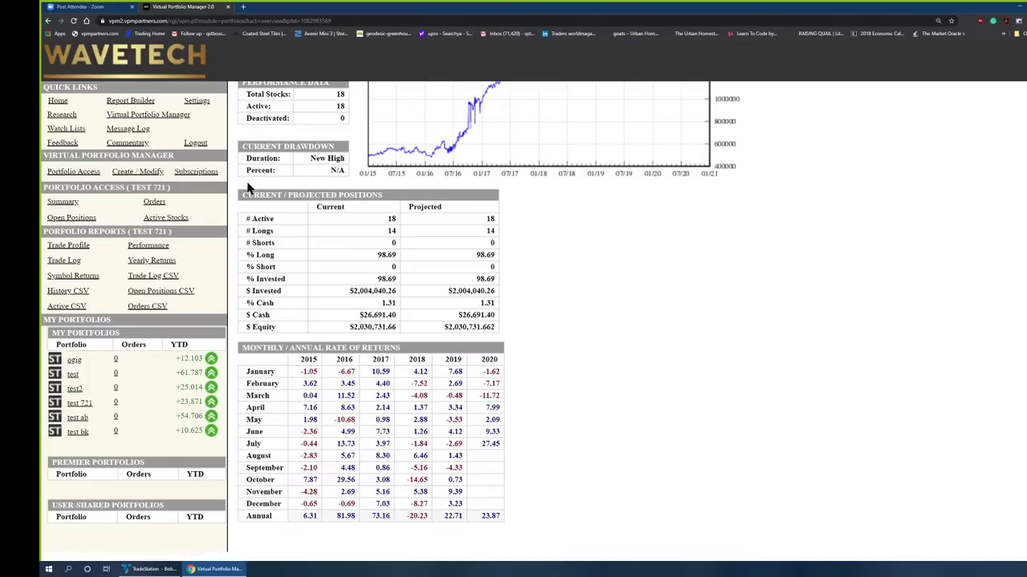
Open the test 721 portfolio's trade log and look through its transactions from 2020 back to 2015
{"action": "left_click", "coordinate": [72, 247]}
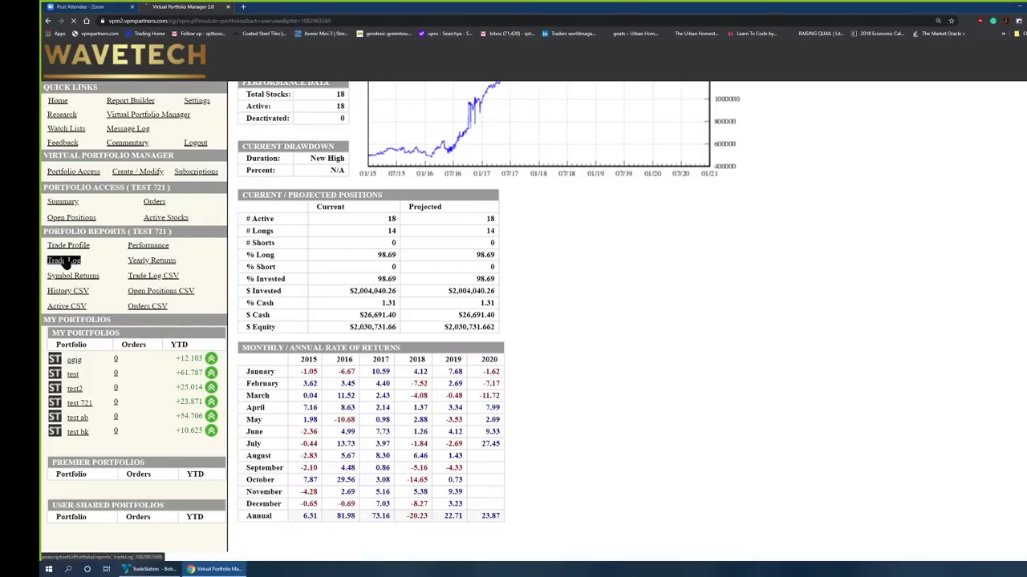
{"action": "left_click", "coordinate": [64, 261]}
{"action": "scroll", "coordinate": [449, 393], "scroll_direction": "down", "scroll_amount": 3}
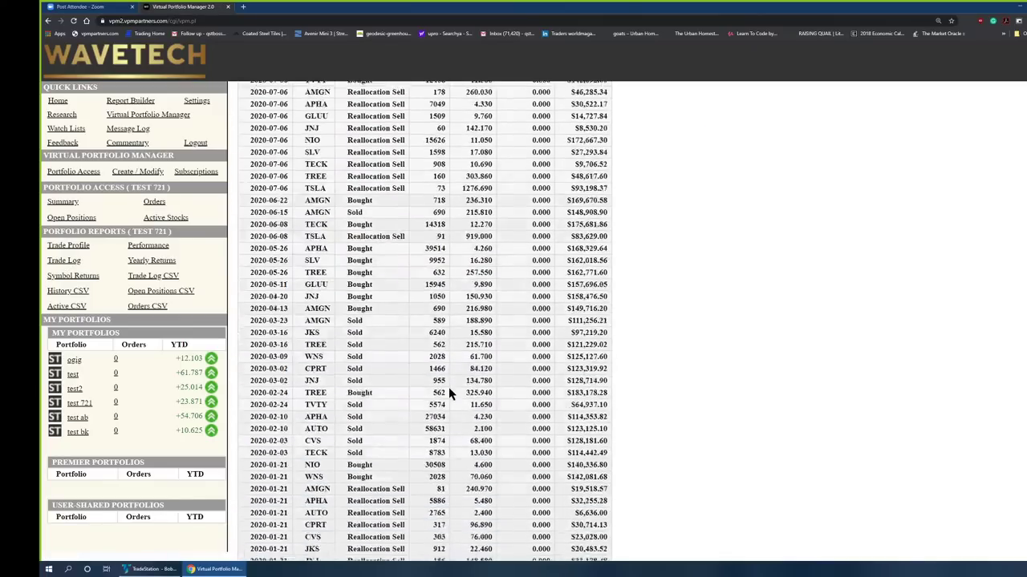
{"action": "scroll", "coordinate": [448, 389], "scroll_direction": "down", "scroll_amount": 15}
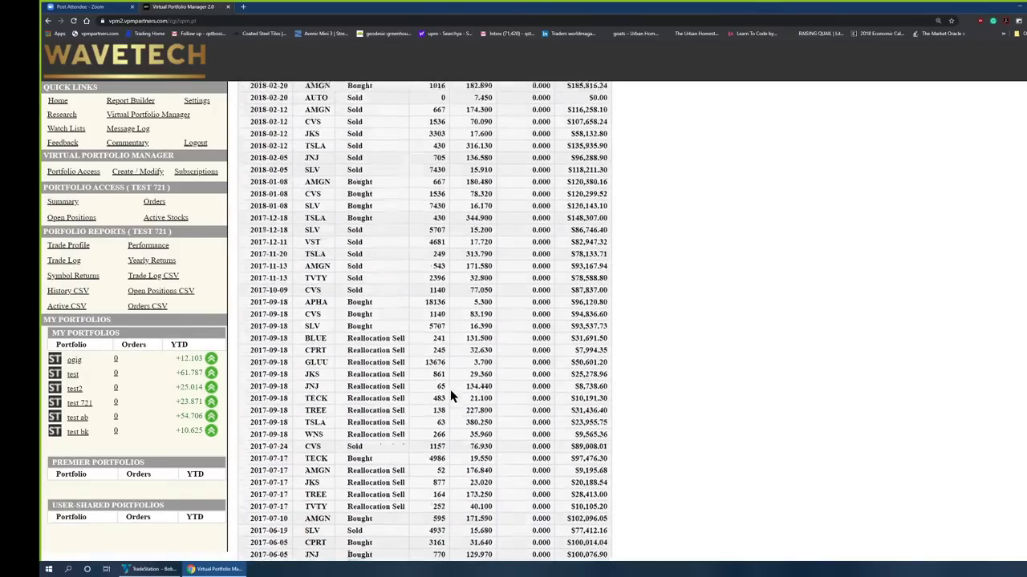
{"action": "scroll", "coordinate": [450, 393], "scroll_direction": "down", "scroll_amount": 12}
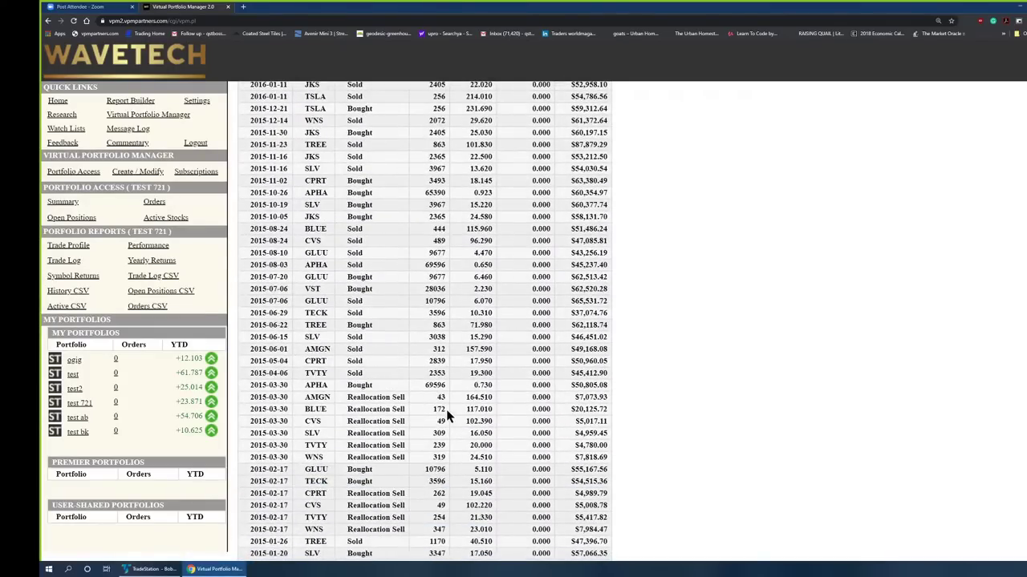
{"action": "scroll", "coordinate": [415, 449], "scroll_direction": "up", "scroll_amount": 14}
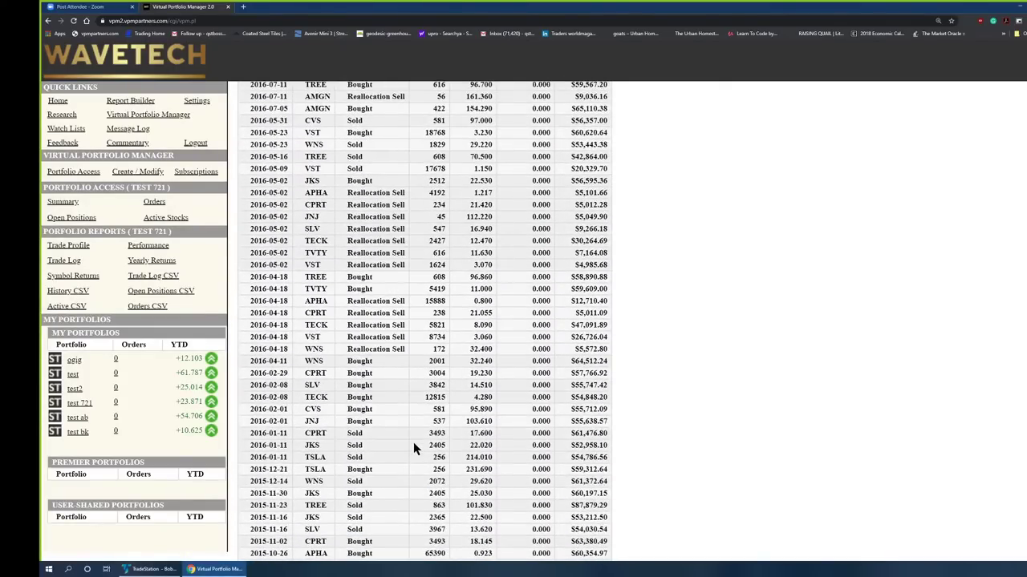
{"action": "scroll", "coordinate": [415, 449], "scroll_direction": "up", "scroll_amount": 12}
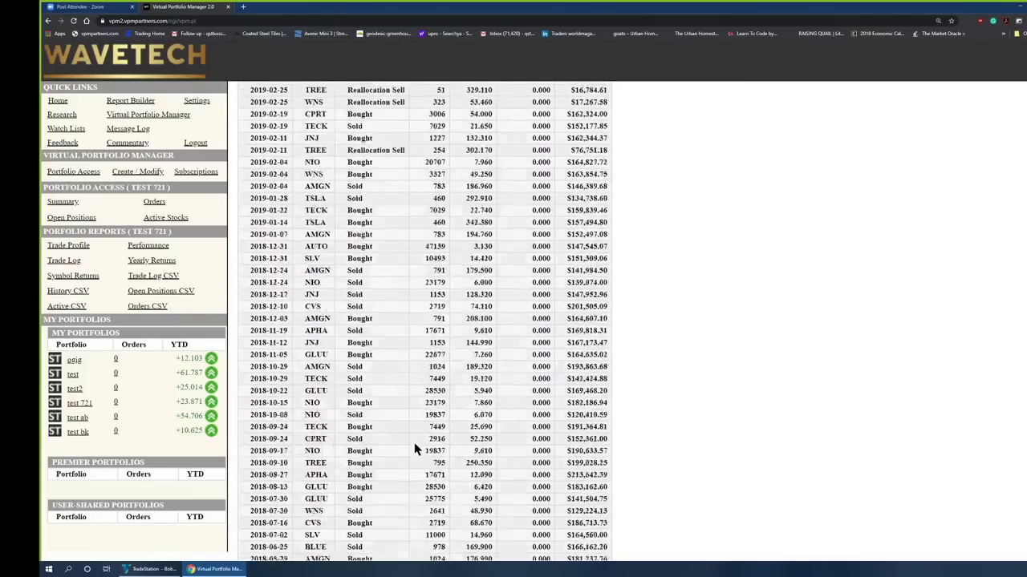
{"action": "scroll", "coordinate": [415, 449], "scroll_direction": "up", "scroll_amount": 3}
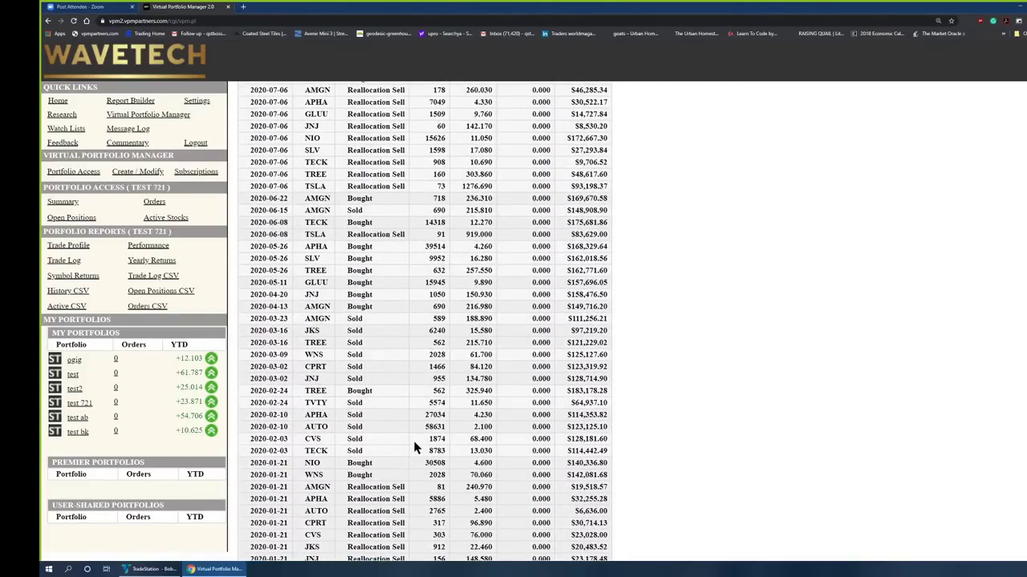
Find the early-2018 trades in the trade log and highlight the rows from 2018-02-05 to 2018-04-02
{"action": "scroll", "coordinate": [415, 449], "scroll_direction": "down", "scroll_amount": 12}
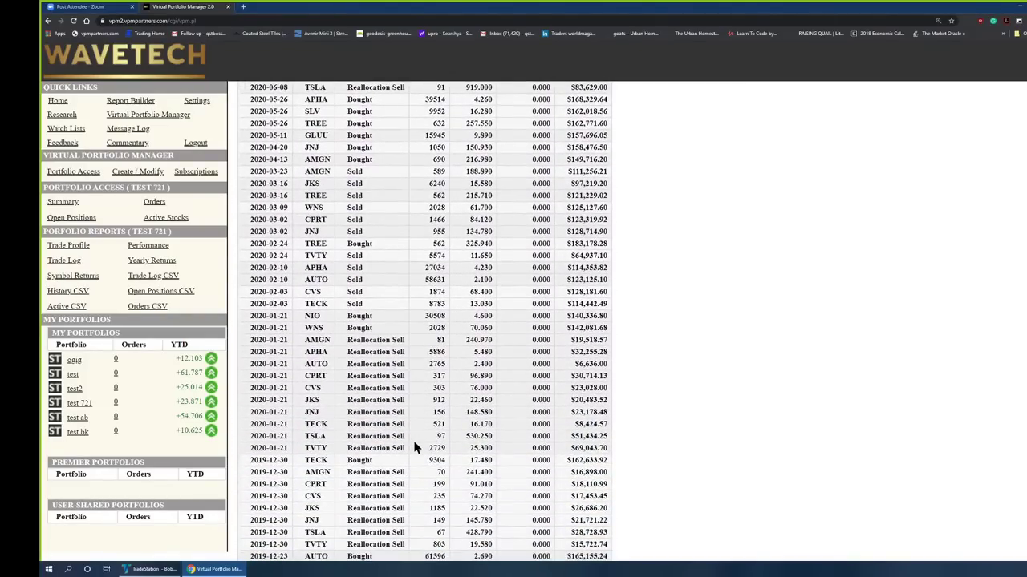
{"action": "scroll", "coordinate": [409, 469], "scroll_direction": "down", "scroll_amount": 3}
{"action": "scroll", "coordinate": [407, 461], "scroll_direction": "up", "scroll_amount": 1}
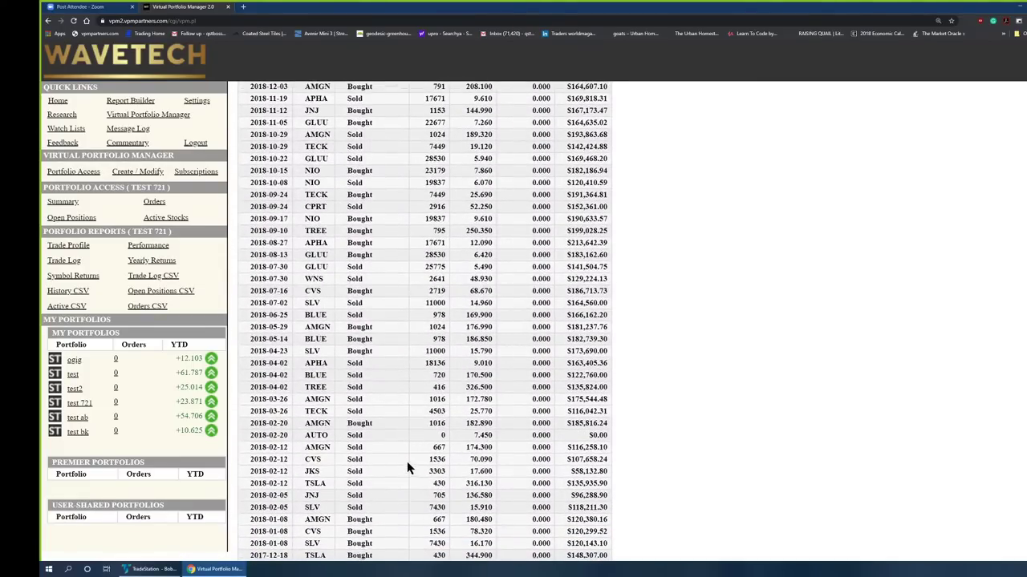
{"action": "scroll", "coordinate": [403, 447], "scroll_direction": "down", "scroll_amount": 2}
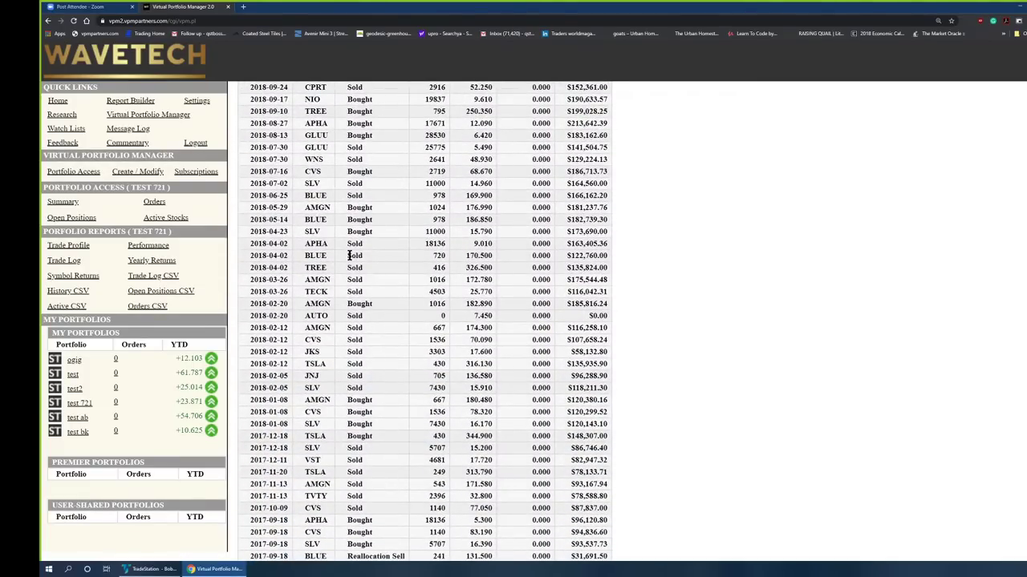
{"action": "left_click_drag", "start_coordinate": [250, 254], "coordinate": [605, 388]}
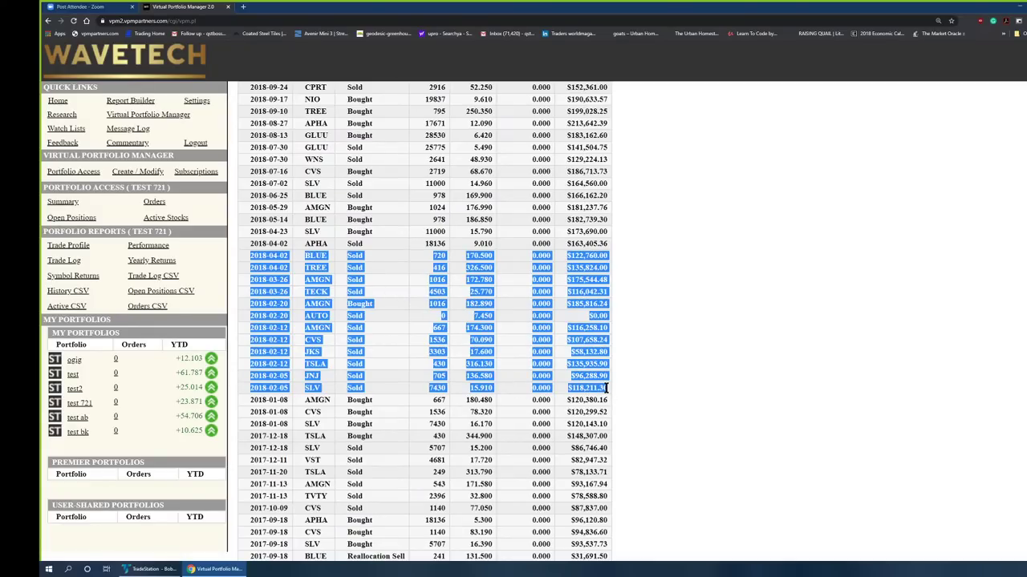
Highlight the October 2018 trades in the log, from 2018-10-08 to 2018-10-29, and clear the highlight
{"action": "scroll", "coordinate": [410, 303], "scroll_direction": "up", "scroll_amount": 4}
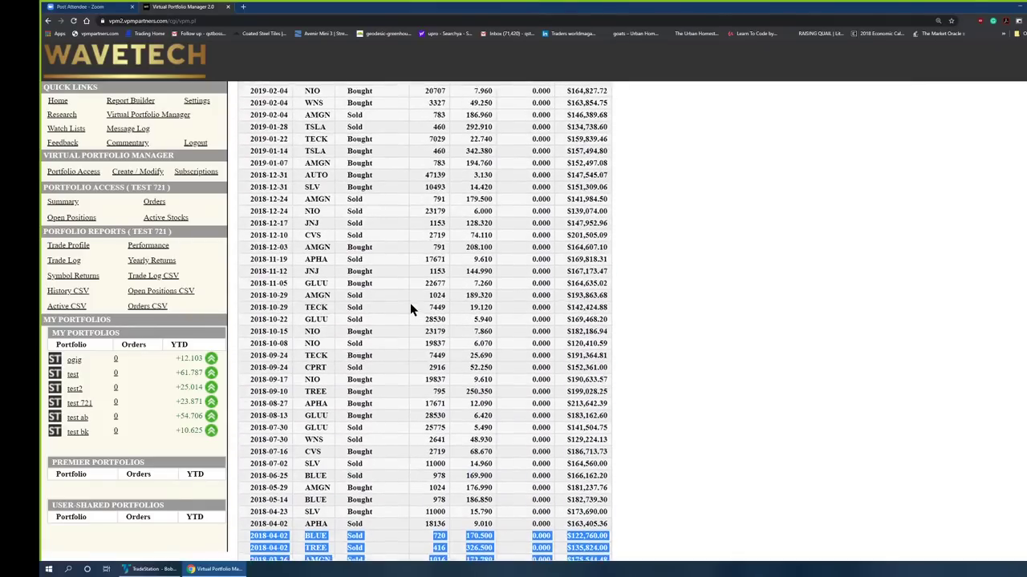
{"action": "scroll", "coordinate": [359, 273], "scroll_direction": "up", "scroll_amount": 1}
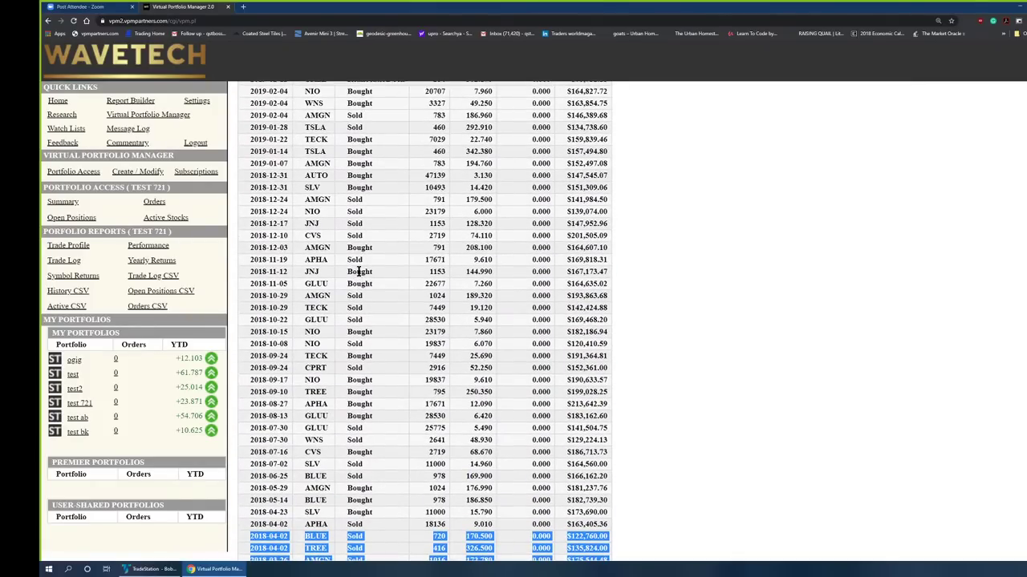
{"action": "left_click", "coordinate": [308, 321]}
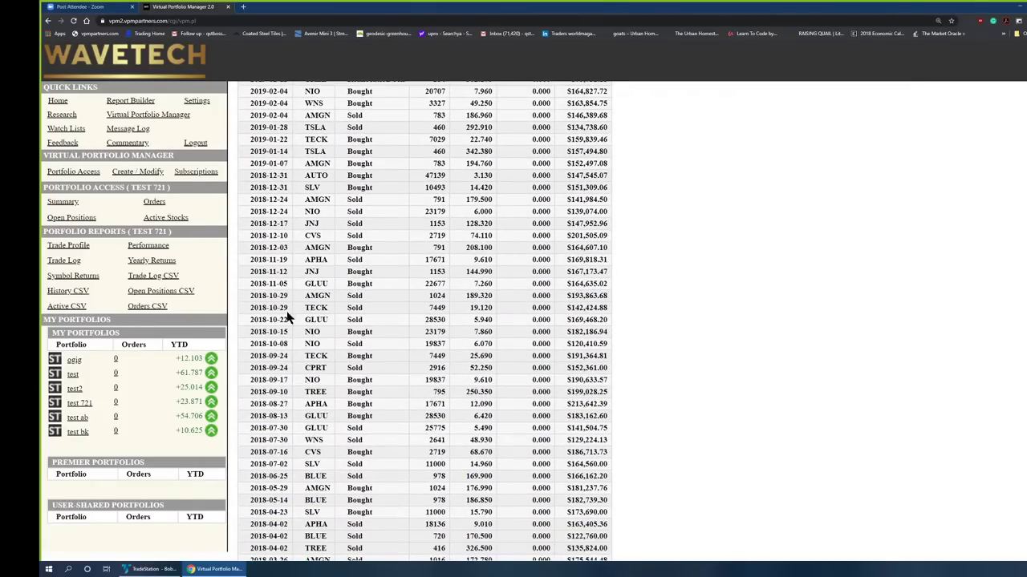
{"action": "left_click_drag", "start_coordinate": [247, 295], "coordinate": [607, 312]}
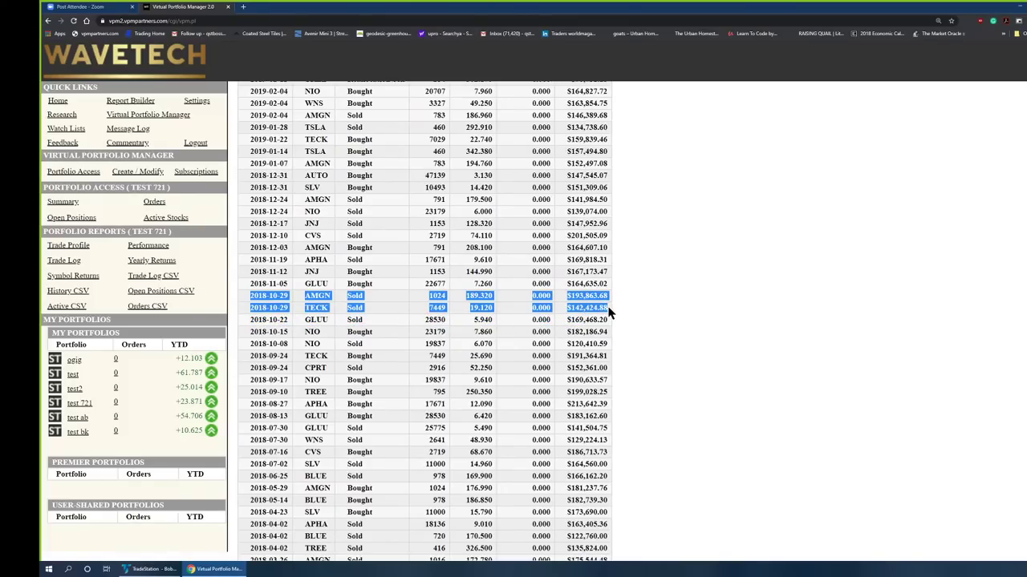
{"action": "left_click_drag", "start_coordinate": [607, 312], "coordinate": [609, 345]}
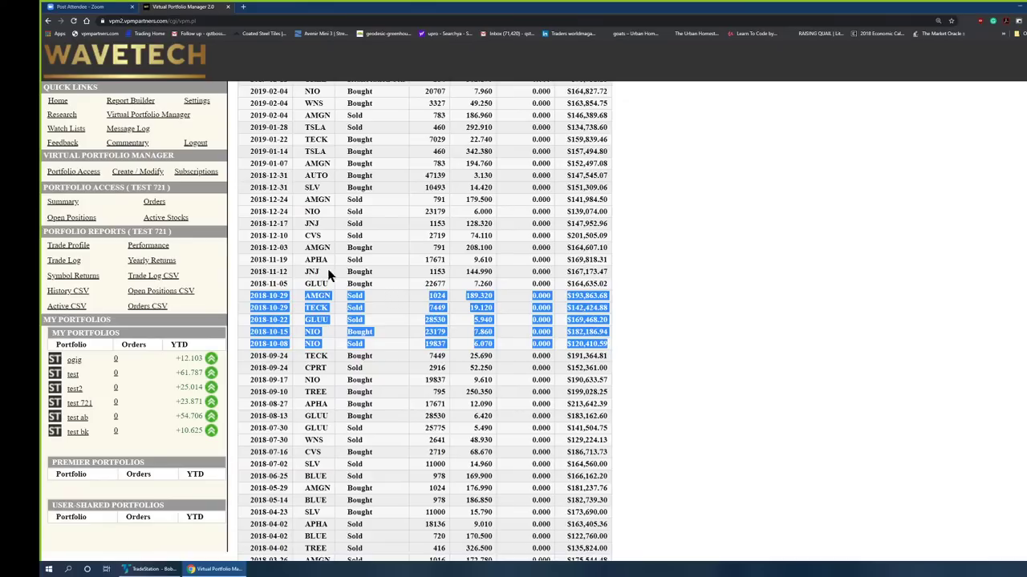
{"action": "left_click", "coordinate": [250, 250]}
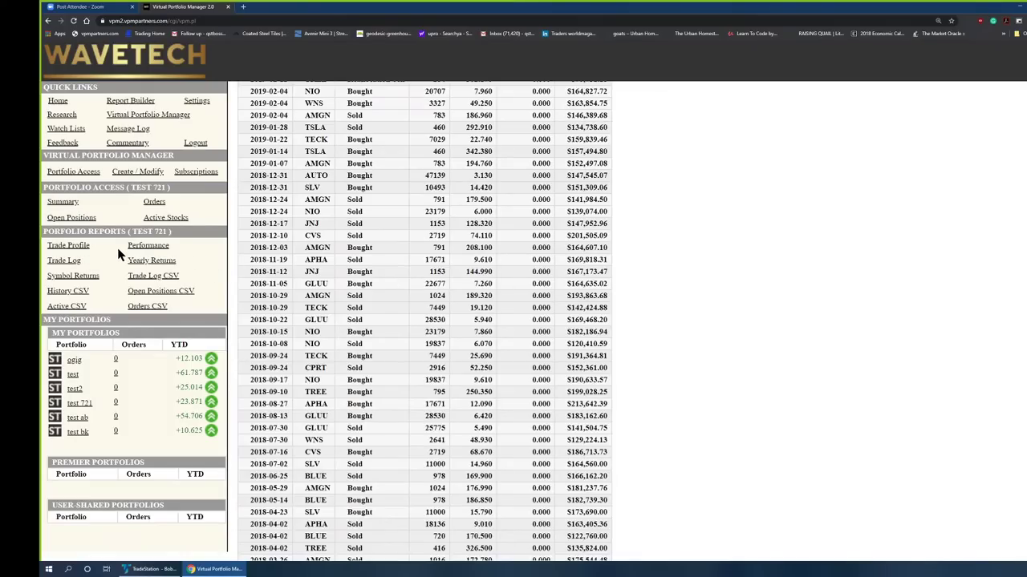
{"action": "left_click", "coordinate": [157, 279]}
{"action": "left_click", "coordinate": [160, 292]}
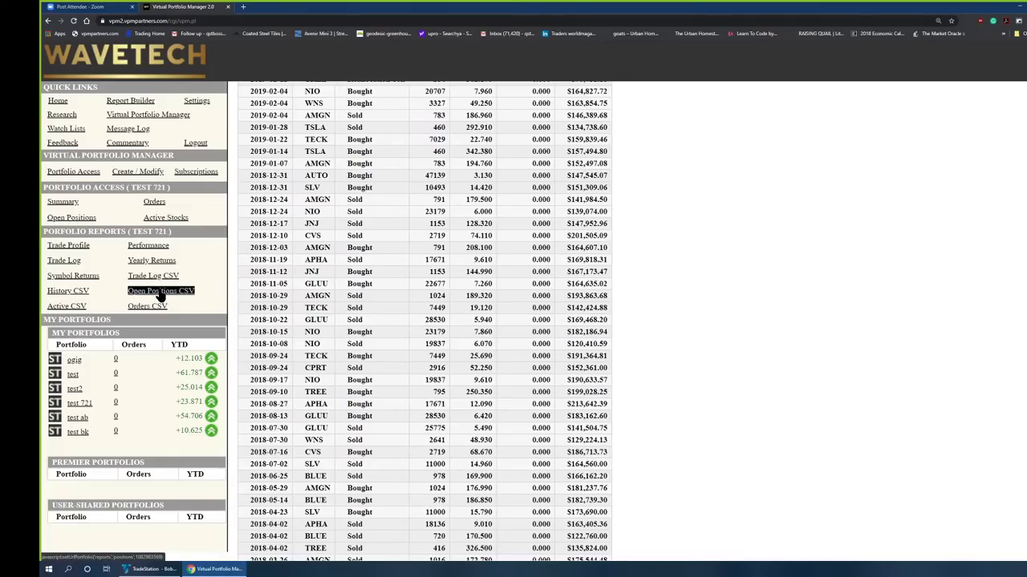
{"action": "left_click", "coordinate": [68, 306]}
{"action": "left_click", "coordinate": [161, 293]}
{"action": "left_click", "coordinate": [87, 310]}
{"action": "left_click", "coordinate": [109, 304]}
{"action": "left_click", "coordinate": [160, 276]}
{"action": "left_click", "coordinate": [138, 276]}
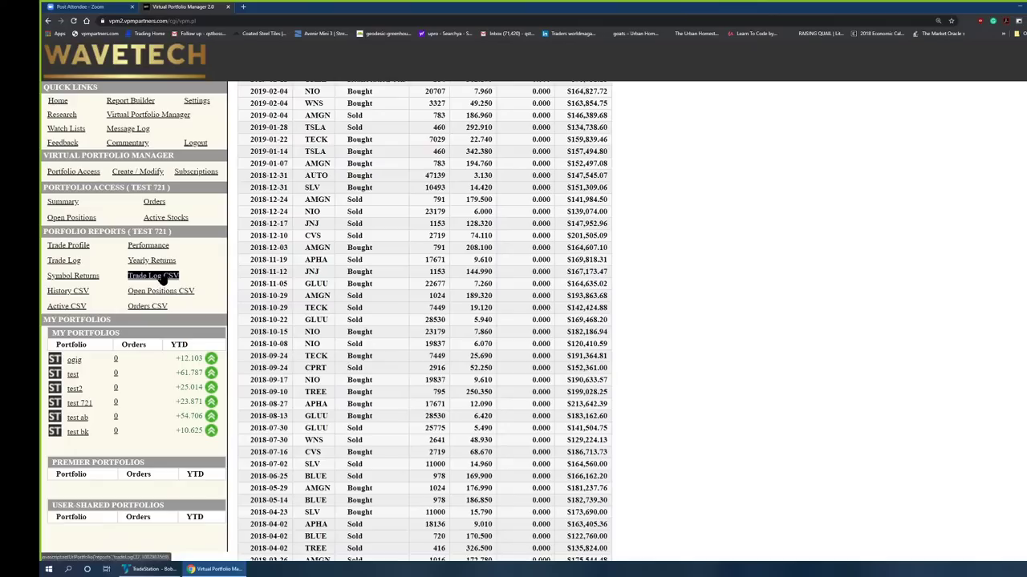
Download the test 721 portfolio's history as a CSV file and open it in Excel
{"action": "left_click", "coordinate": [68, 292]}
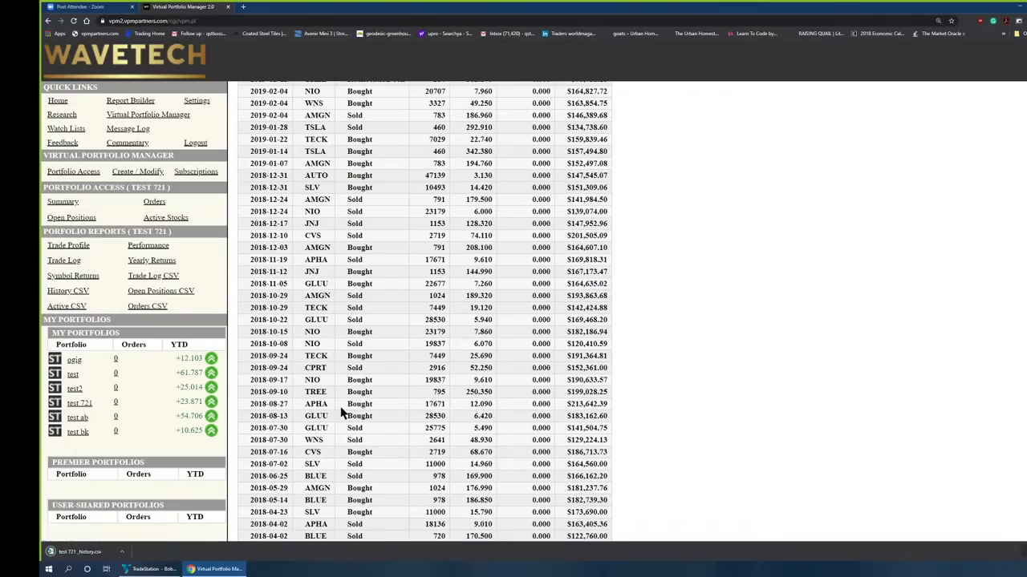
{"action": "left_click", "coordinate": [101, 552]}
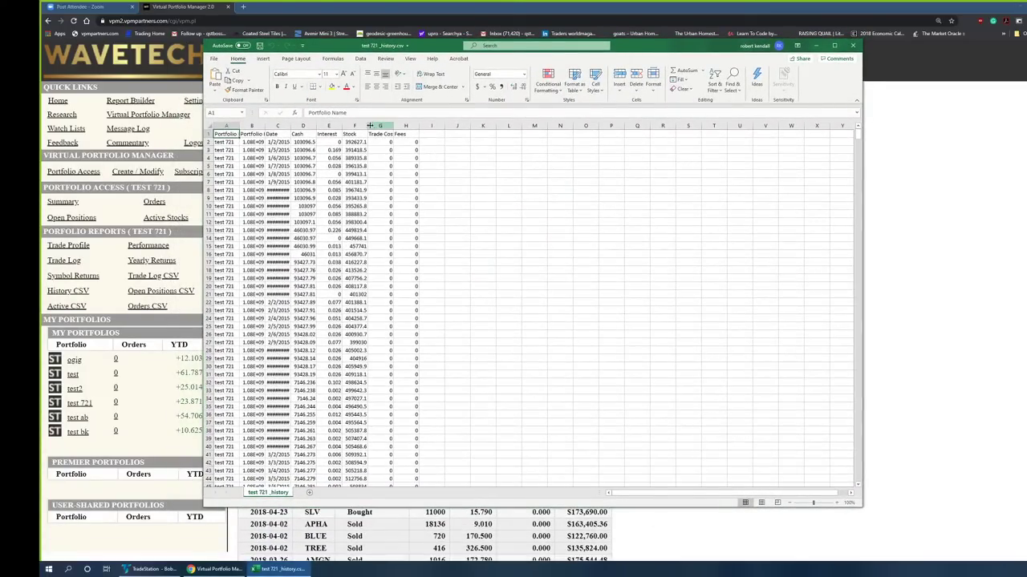
Widen the Date and Cash columns of the history sheet to fit their contents and reposition the workbook window
{"action": "double_click", "coordinate": [315, 127]}
{"action": "left_click_drag", "start_coordinate": [295, 126], "coordinate": [293, 127]}
{"action": "double_click", "coordinate": [294, 127]}
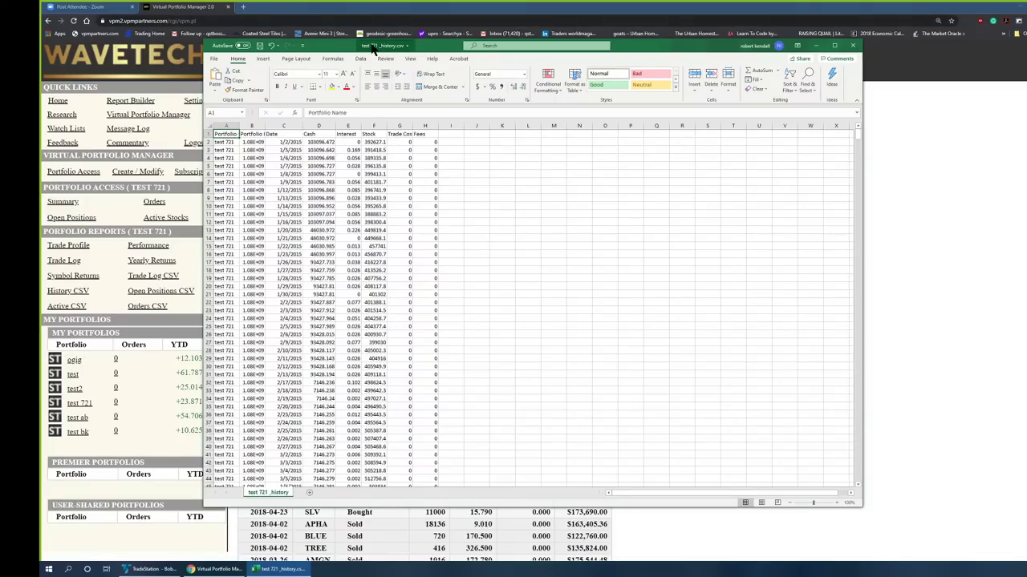
{"action": "left_click_drag", "start_coordinate": [373, 48], "coordinate": [426, 51]}
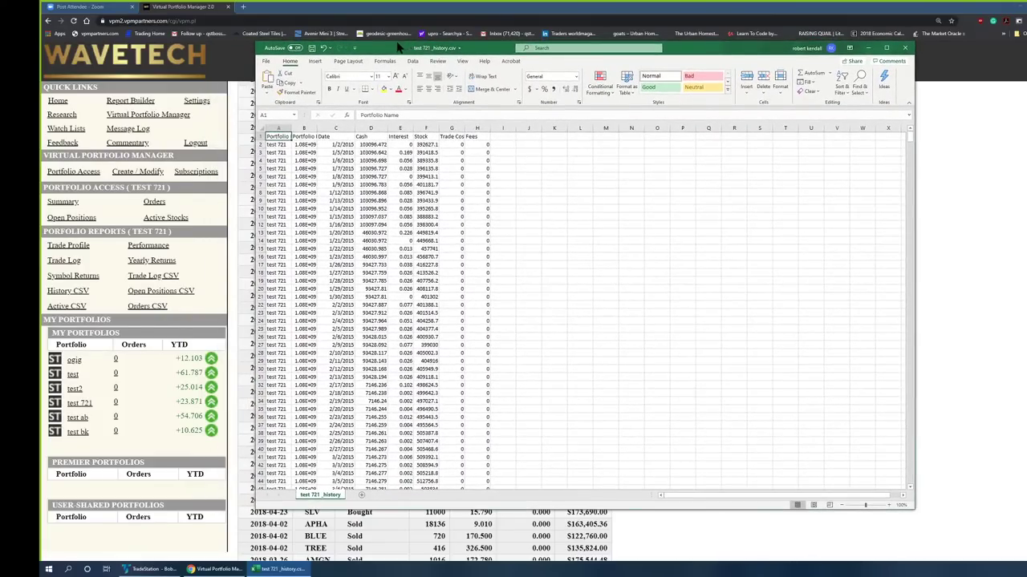
Look through the dated cash, interest and stock values in the history sheet from 2015 into 2016
{"action": "scroll", "coordinate": [557, 257], "scroll_direction": "down", "scroll_amount": 20}
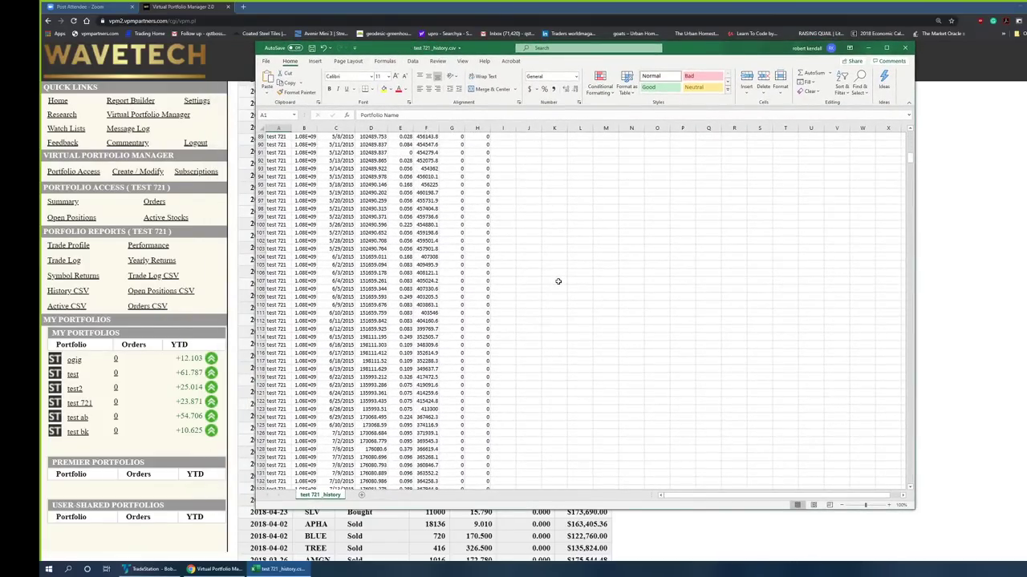
{"action": "scroll", "coordinate": [347, 146], "scroll_direction": "down", "scroll_amount": 6}
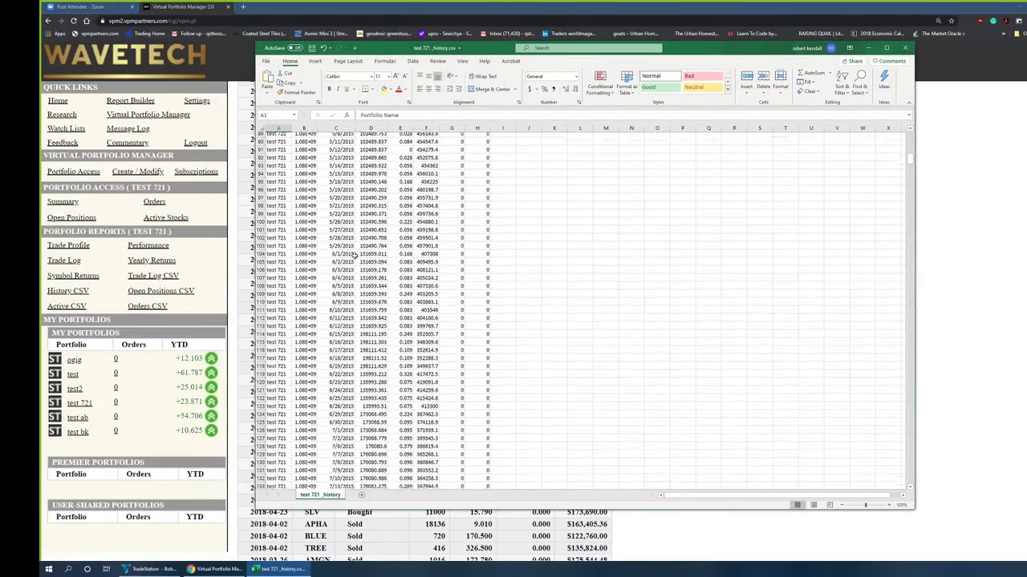
{"action": "scroll", "coordinate": [356, 264], "scroll_direction": "down", "scroll_amount": 20}
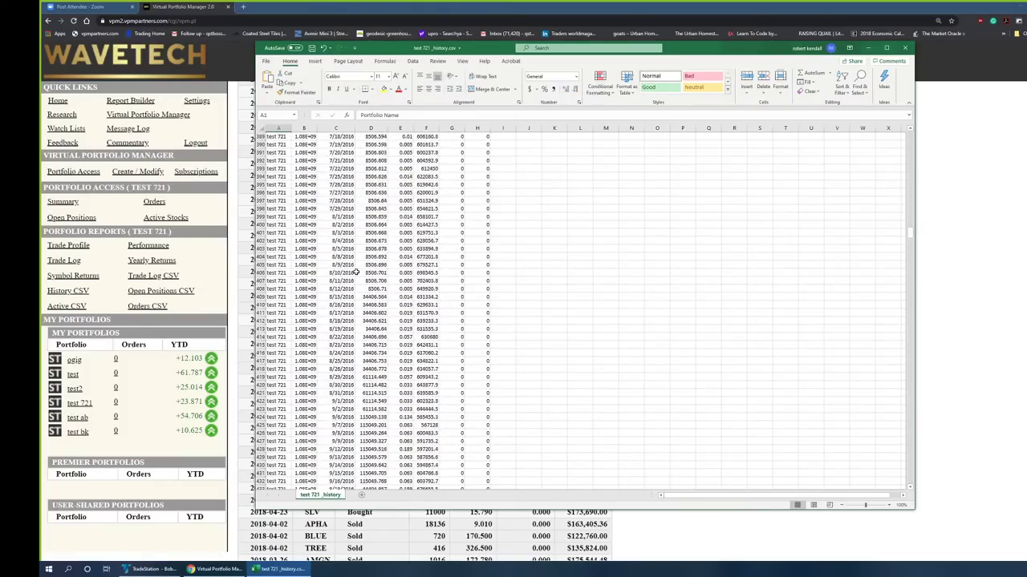
{"action": "scroll", "coordinate": [358, 274], "scroll_direction": "up", "scroll_amount": 9}
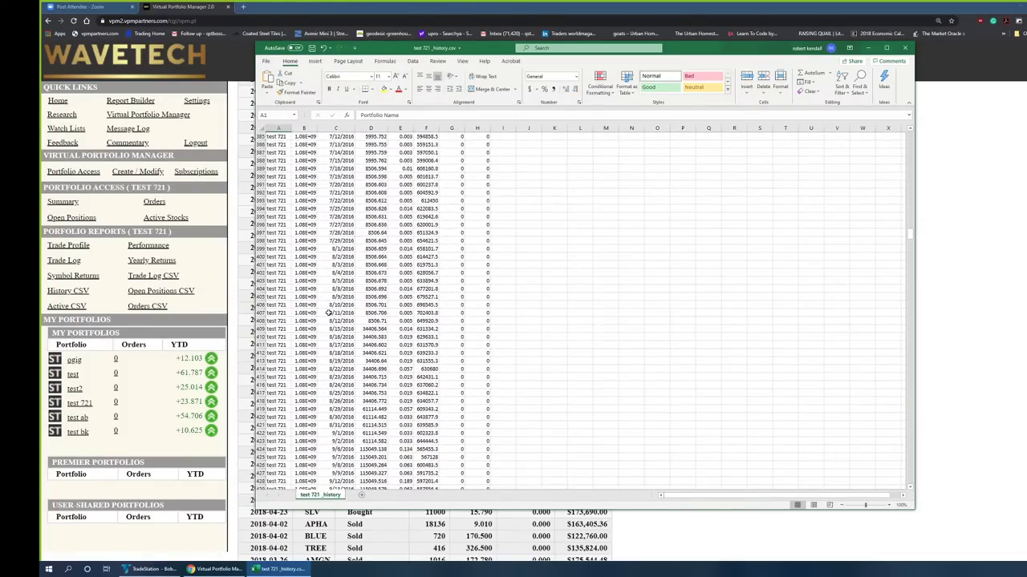
{"action": "scroll", "coordinate": [328, 314], "scroll_direction": "up", "scroll_amount": 20}
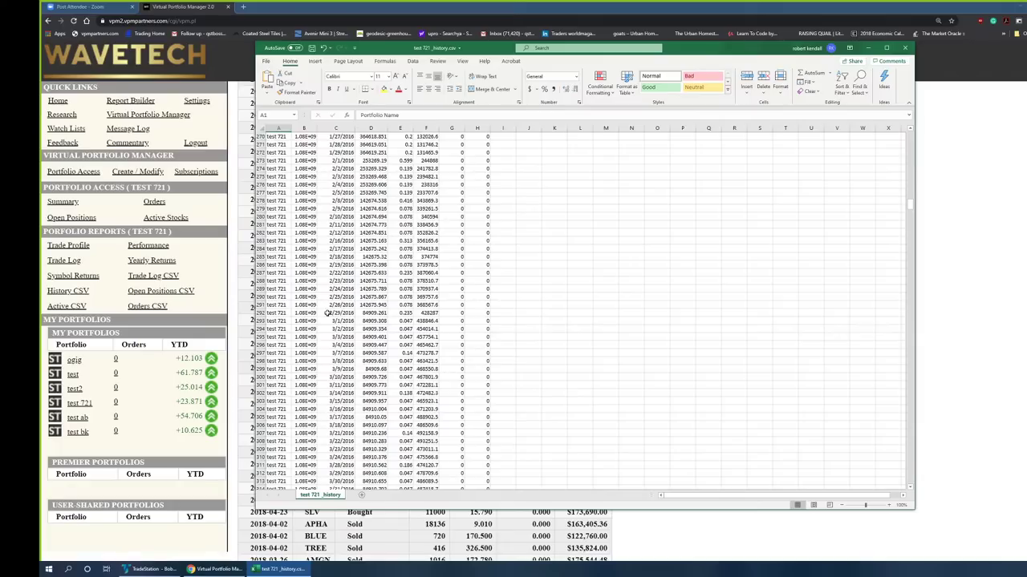
Switch back to Virtual Portfolio Manager, download the test 721 trade log as a CSV file and open it in Excel
{"action": "left_click", "coordinate": [158, 275]}
{"action": "left_click", "coordinate": [158, 275]}
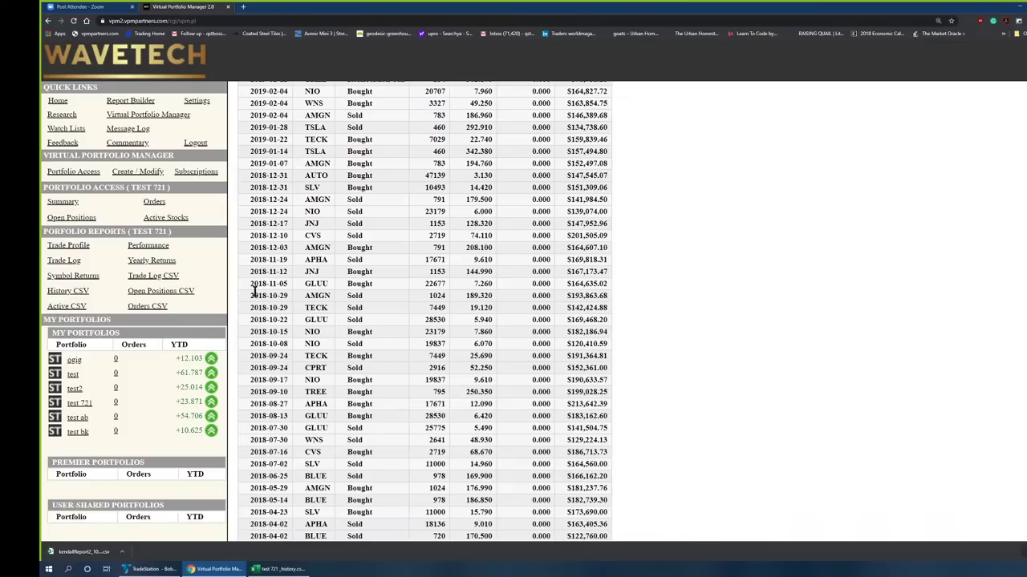
{"action": "left_click", "coordinate": [161, 276]}
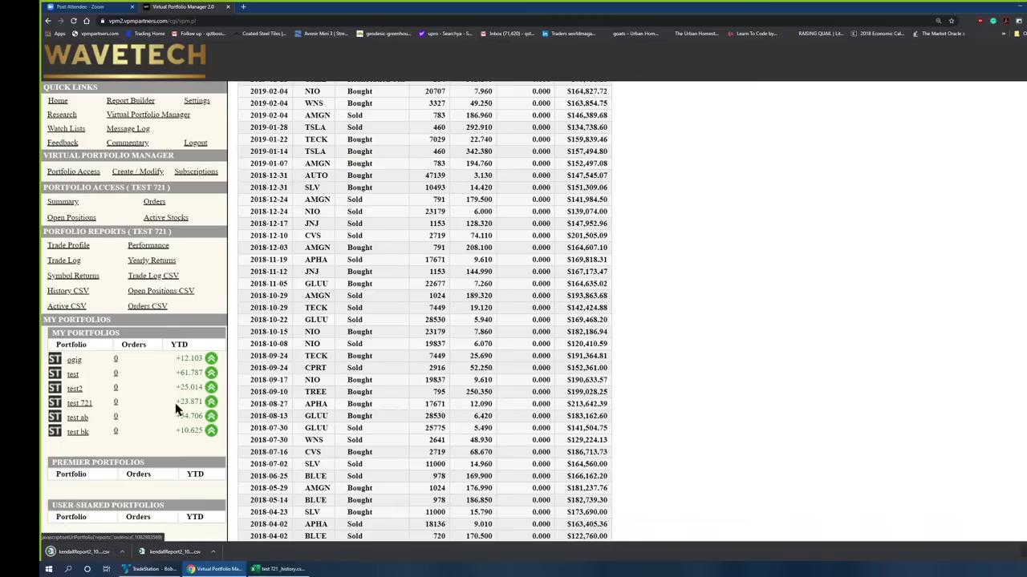
{"action": "left_click", "coordinate": [76, 552]}
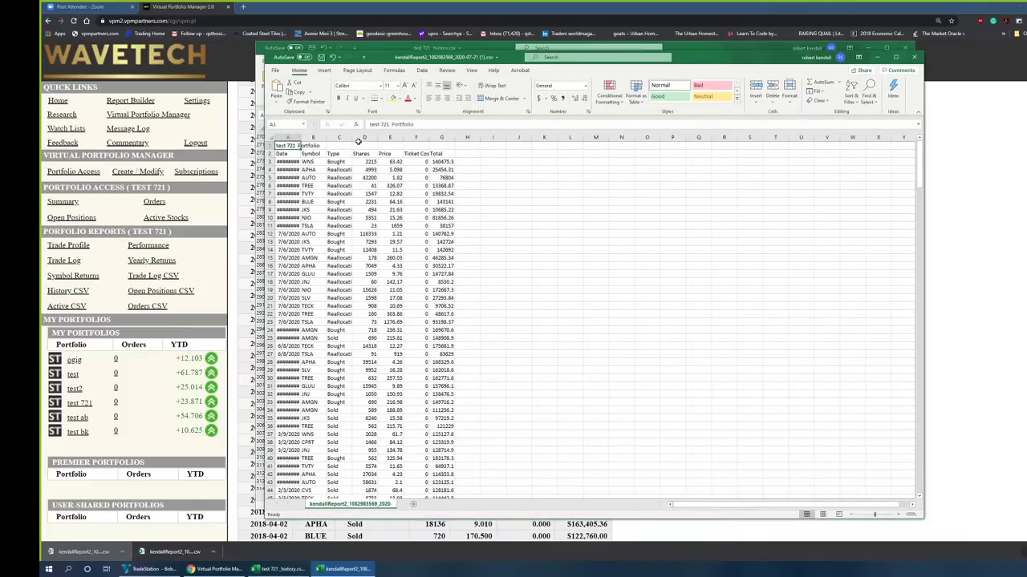
Widen the Type column in the trade log sheet so the full trade types fit, and look over the trades
{"action": "left_click_drag", "start_coordinate": [352, 138], "coordinate": [418, 146]}
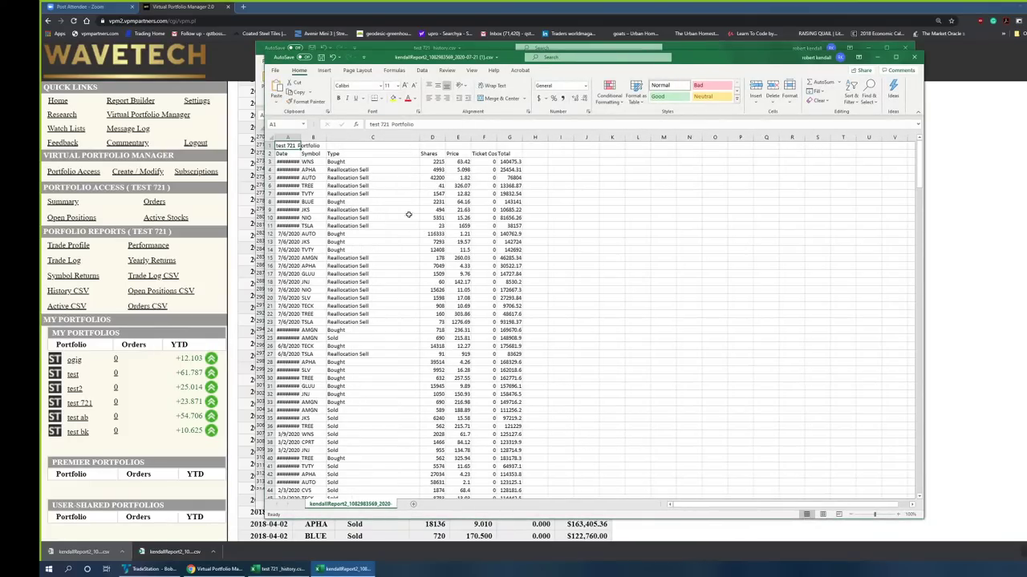
{"action": "scroll", "coordinate": [405, 390], "scroll_direction": "down", "scroll_amount": 3}
{"action": "scroll", "coordinate": [356, 276], "scroll_direction": "up", "scroll_amount": 2}
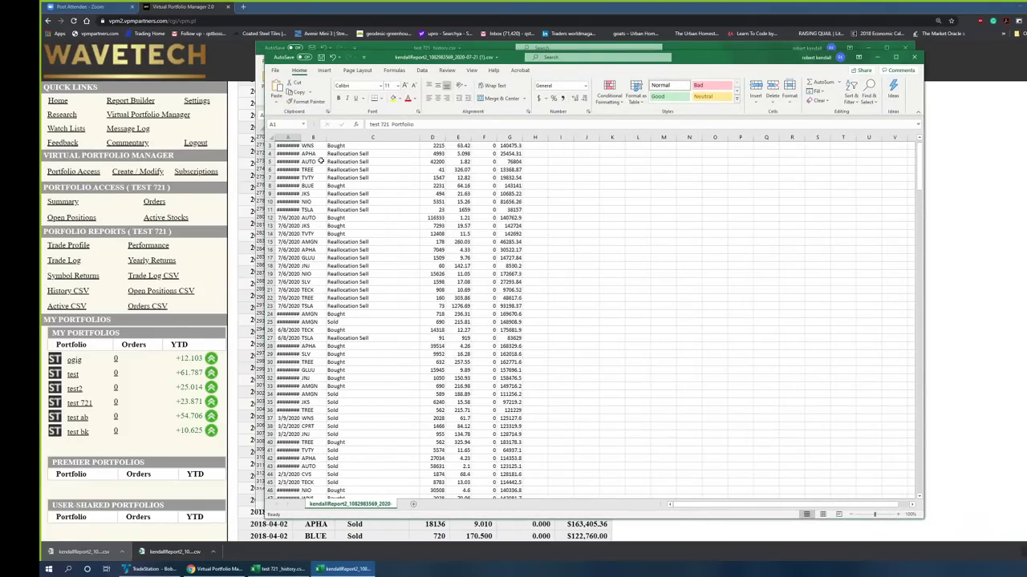
Widen the Date column of the trade log sheet so the dates fit, and look through the trade totals back into 2019
{"action": "left_click_drag", "start_coordinate": [299, 135], "coordinate": [314, 138]}
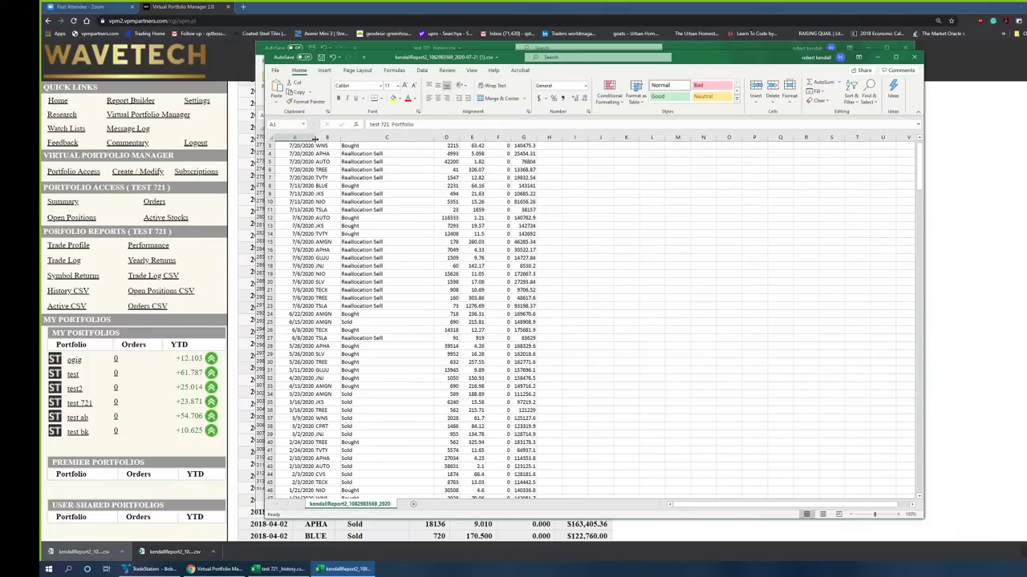
{"action": "scroll", "coordinate": [634, 356], "scroll_direction": "up", "scroll_amount": 1}
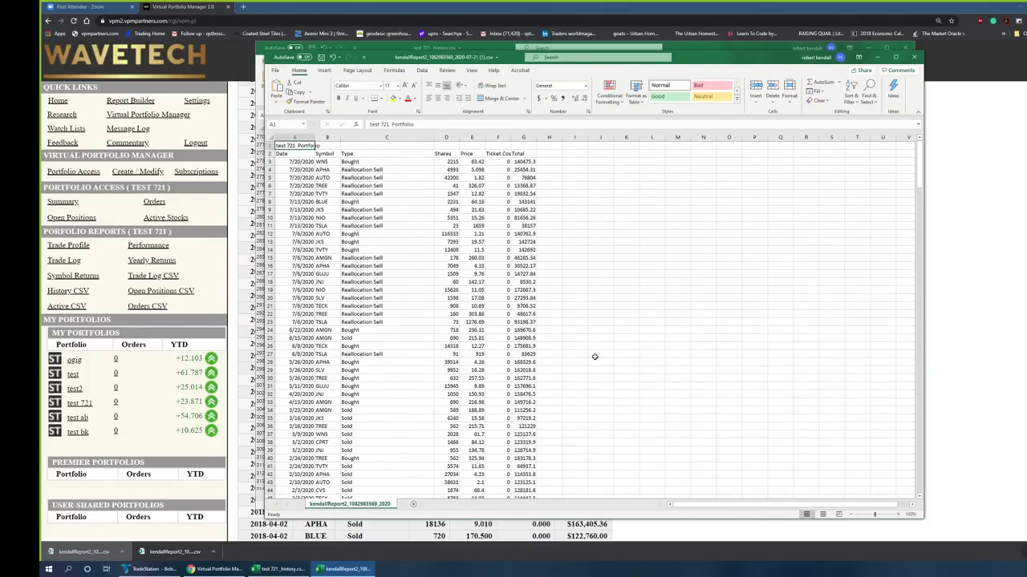
{"action": "left_click", "coordinate": [525, 161]}
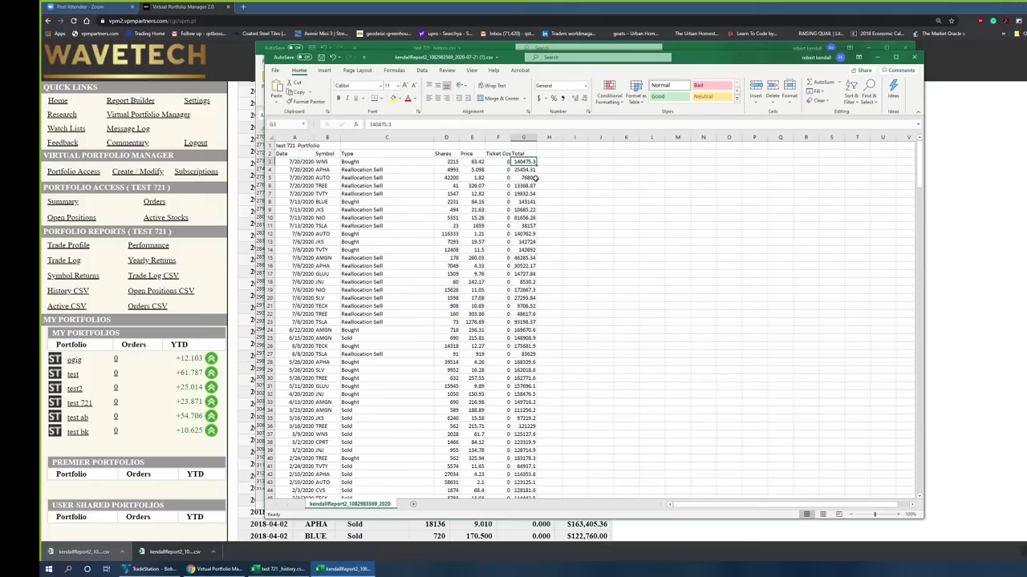
{"action": "left_click", "coordinate": [525, 207]}
{"action": "left_click", "coordinate": [529, 249]}
{"action": "scroll", "coordinate": [657, 358], "scroll_direction": "down", "scroll_amount": 16}
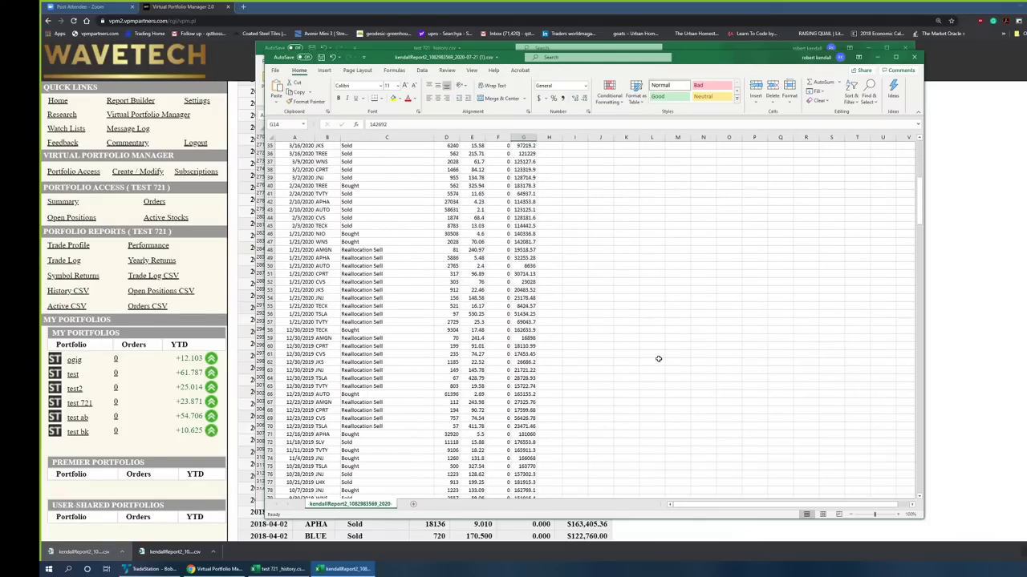
{"action": "scroll", "coordinate": [658, 358], "scroll_direction": "up", "scroll_amount": 15}
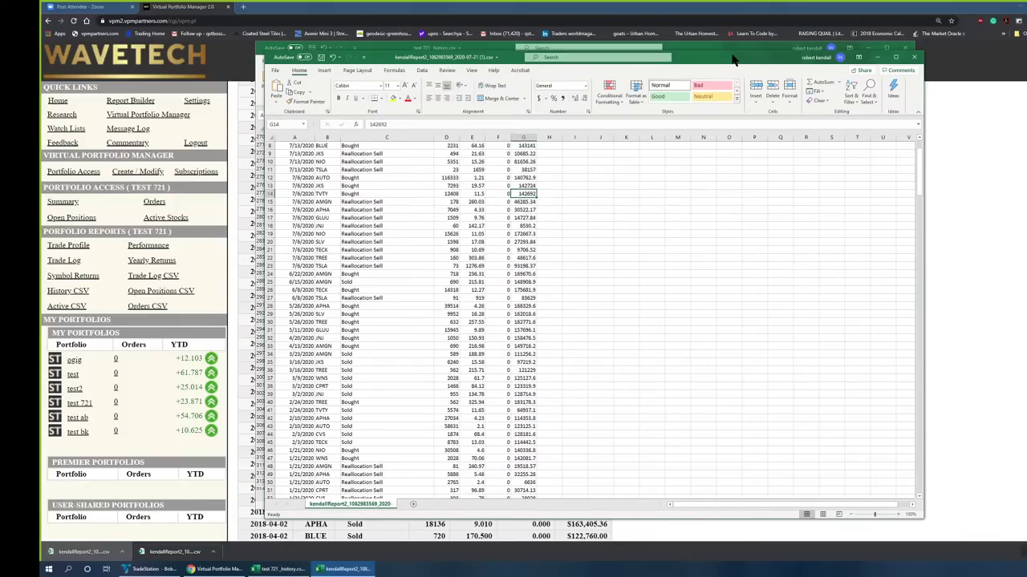
Close the trade log and history workbooks without saving their changes
{"action": "left_click", "coordinate": [922, 59]}
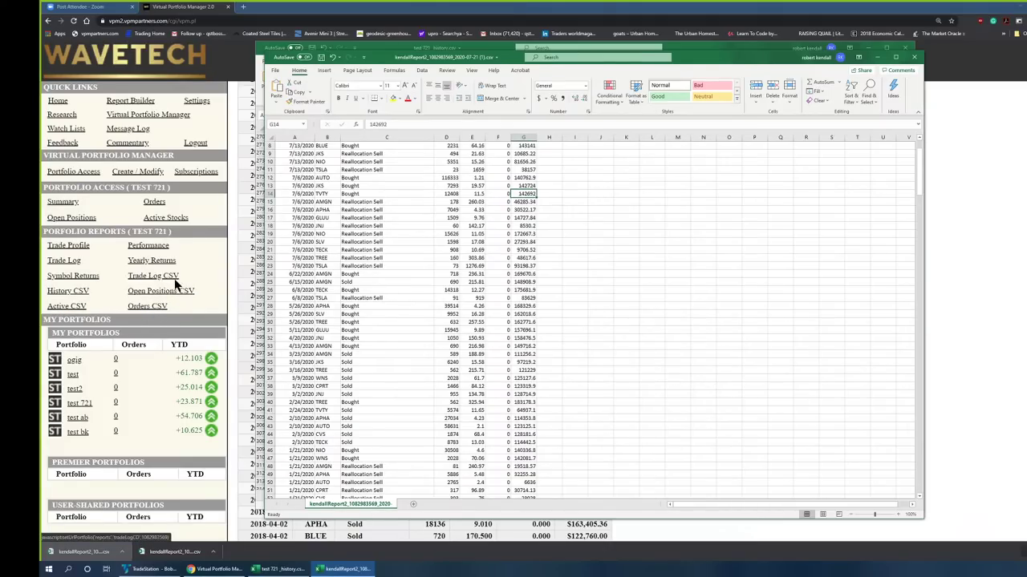
{"action": "left_click", "coordinate": [152, 276]}
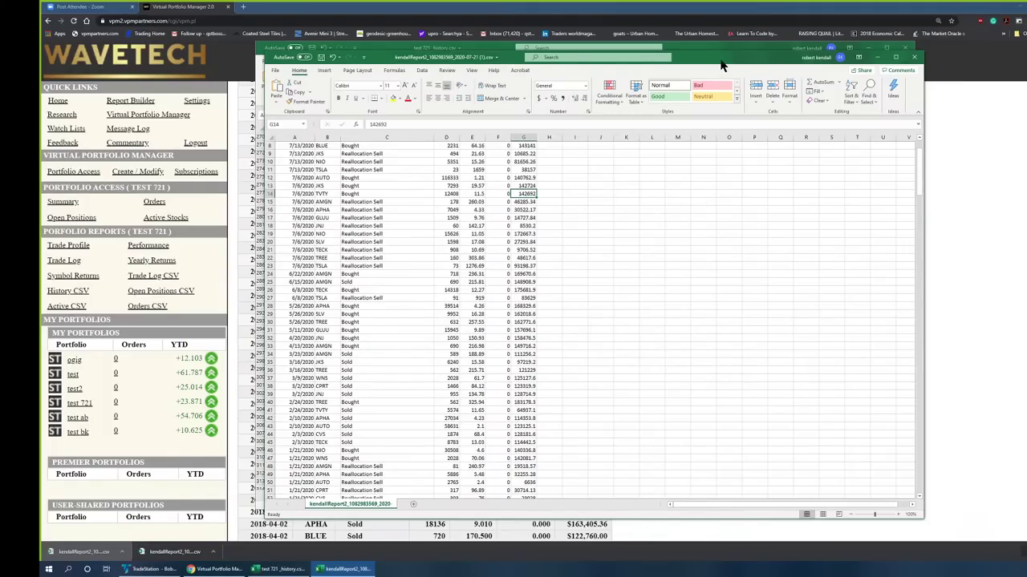
{"action": "left_click_drag", "start_coordinate": [722, 61], "coordinate": [704, 45]}
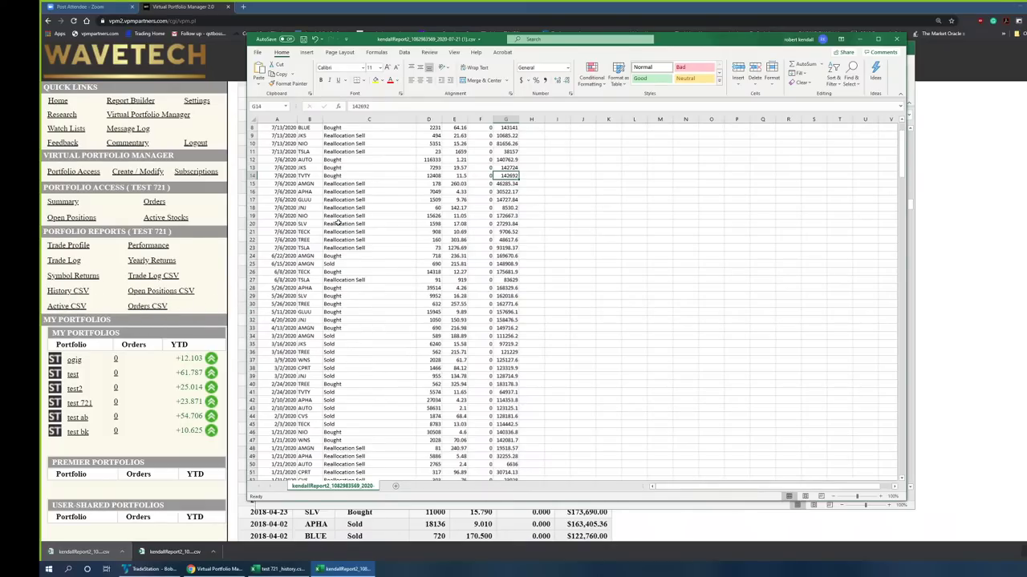
{"action": "left_click", "coordinate": [899, 45]}
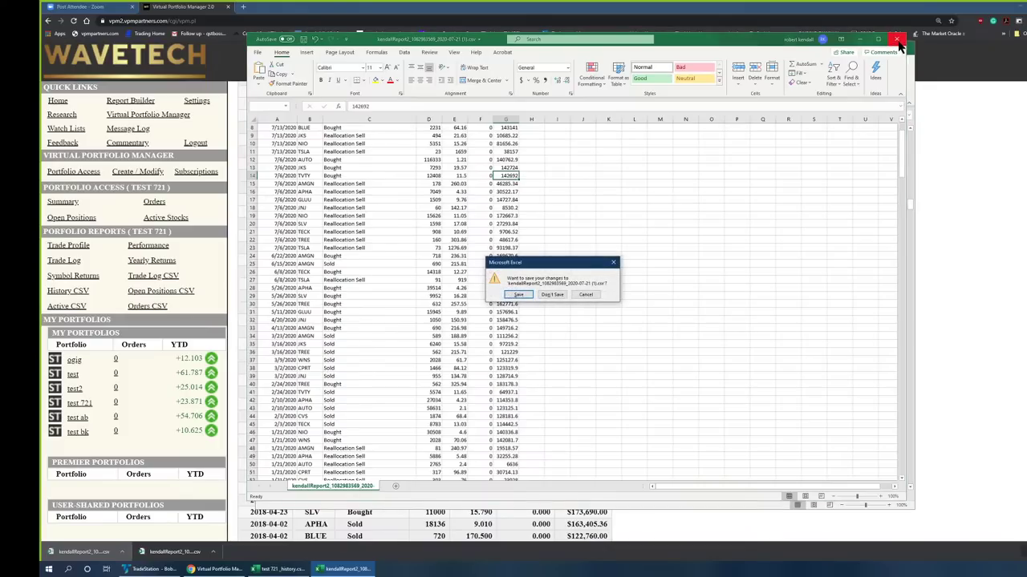
{"action": "left_click", "coordinate": [555, 295]}
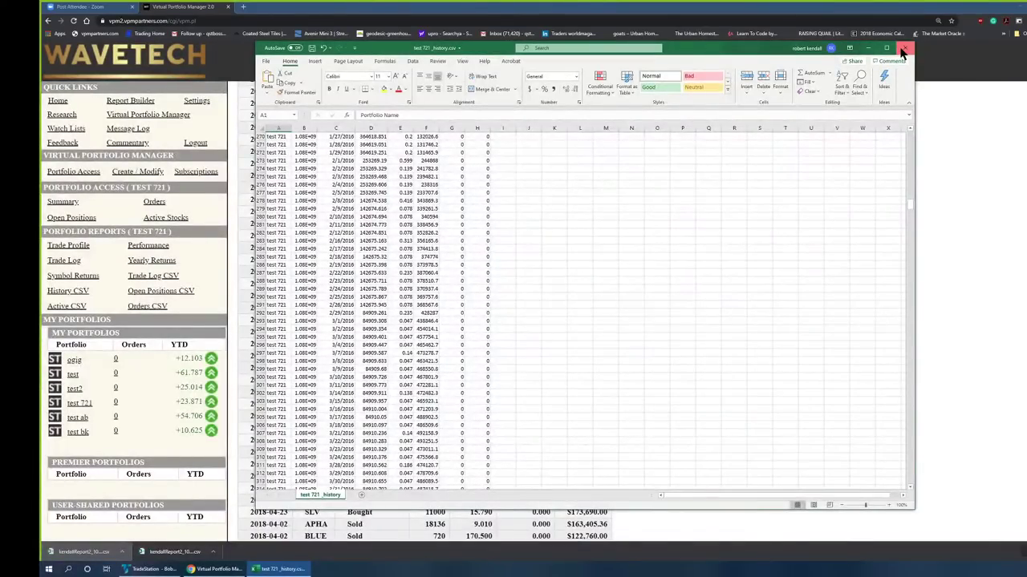
{"action": "left_click", "coordinate": [902, 51]}
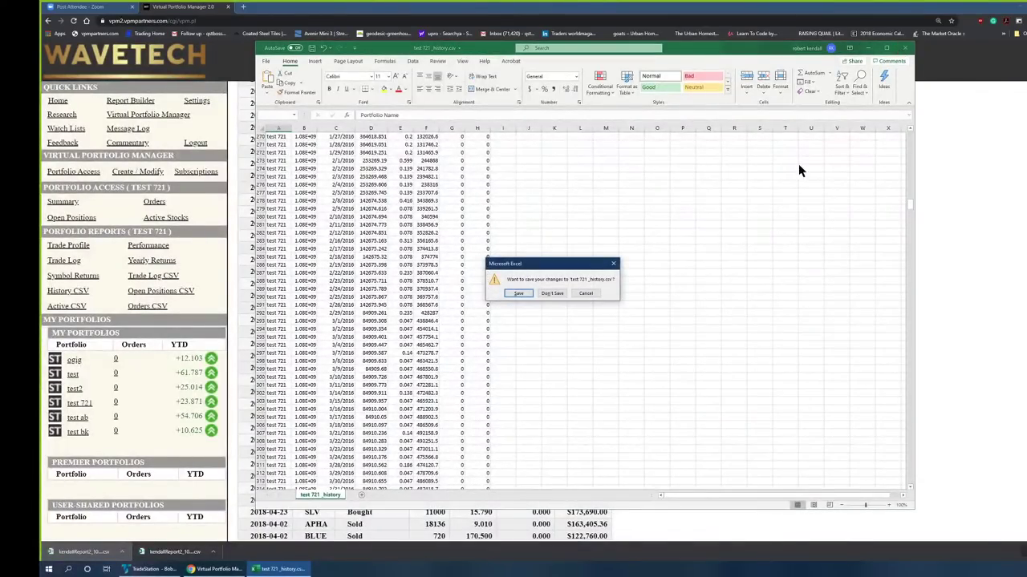
{"action": "left_click", "coordinate": [553, 294]}
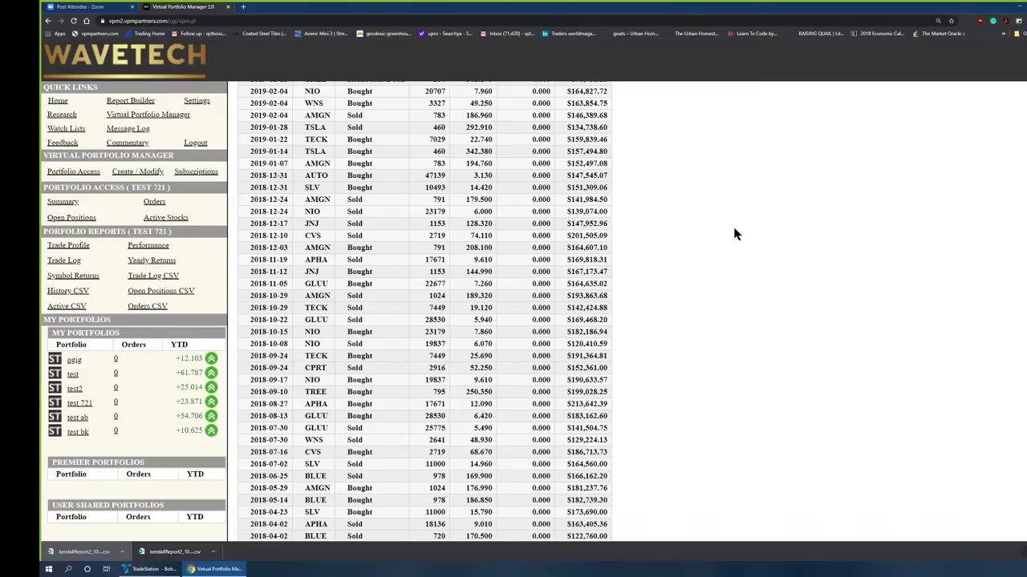
Look back over the trade log page and open the test 721 portfolio summary from the Virtual Portfolio Manager overview
{"action": "scroll", "coordinate": [790, 347], "scroll_direction": "down", "scroll_amount": 1}
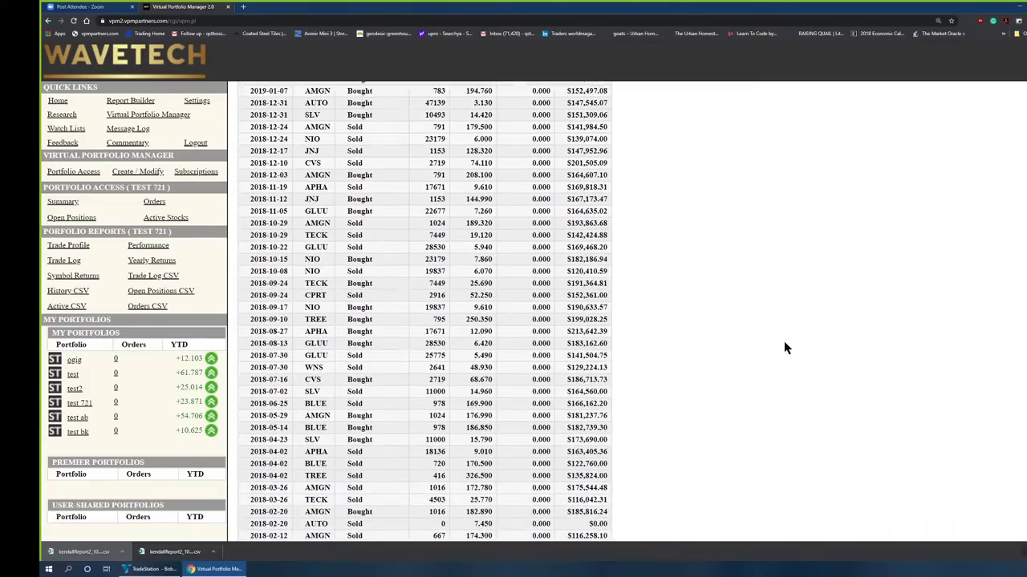
{"action": "scroll", "coordinate": [784, 342], "scroll_direction": "up", "scroll_amount": 5}
{"action": "scroll", "coordinate": [785, 342], "scroll_direction": "up", "scroll_amount": 10}
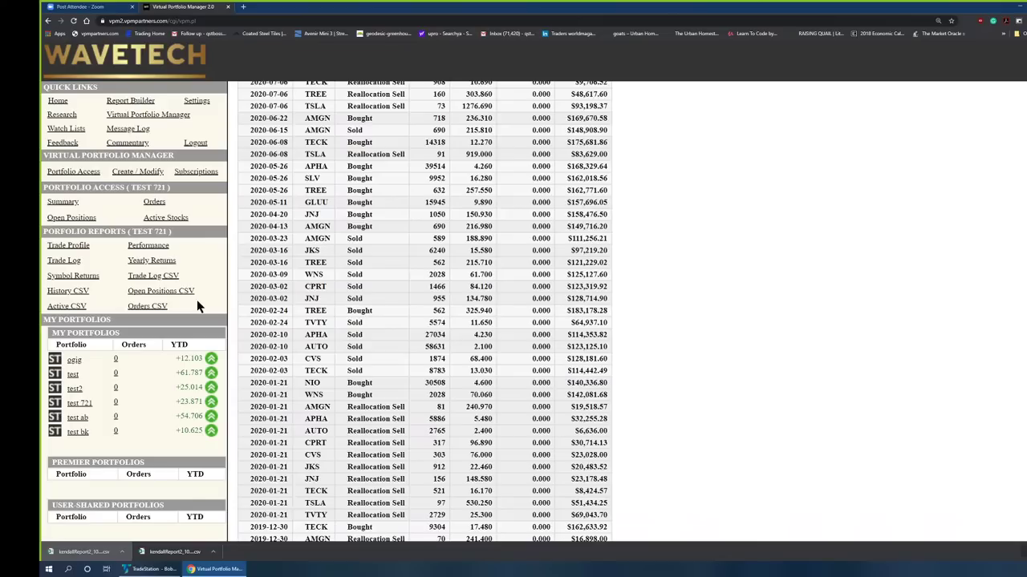
{"action": "scroll", "coordinate": [205, 299], "scroll_direction": "up", "scroll_amount": 1}
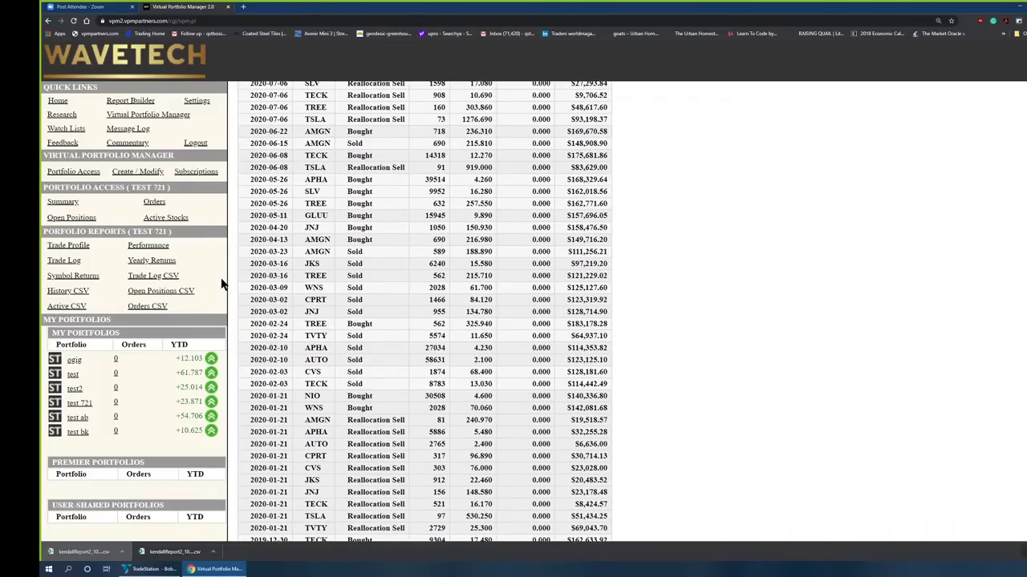
{"action": "left_click", "coordinate": [127, 117]}
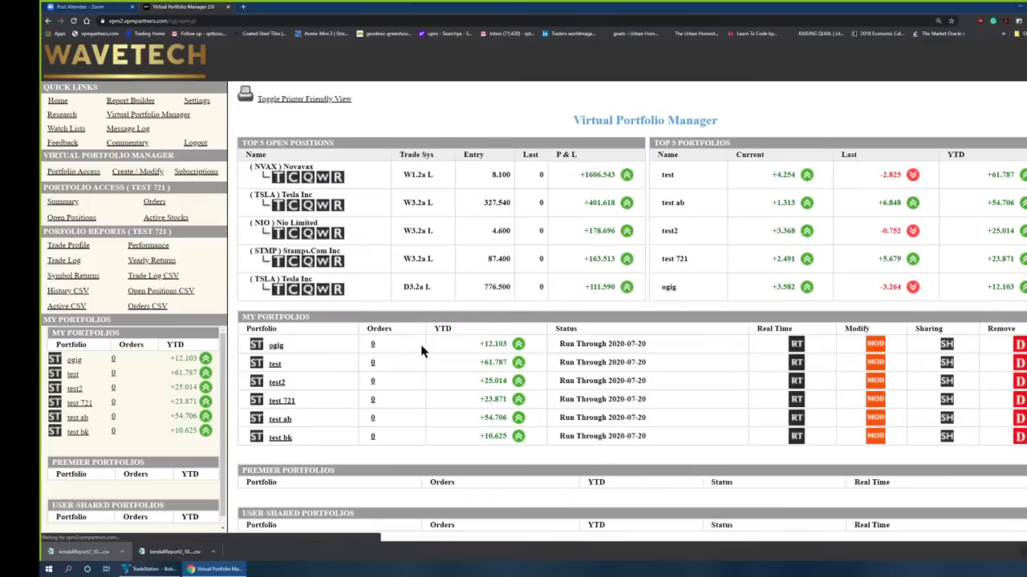
{"action": "scroll", "coordinate": [419, 349], "scroll_direction": "down", "scroll_amount": 1}
{"action": "left_click", "coordinate": [282, 355]}
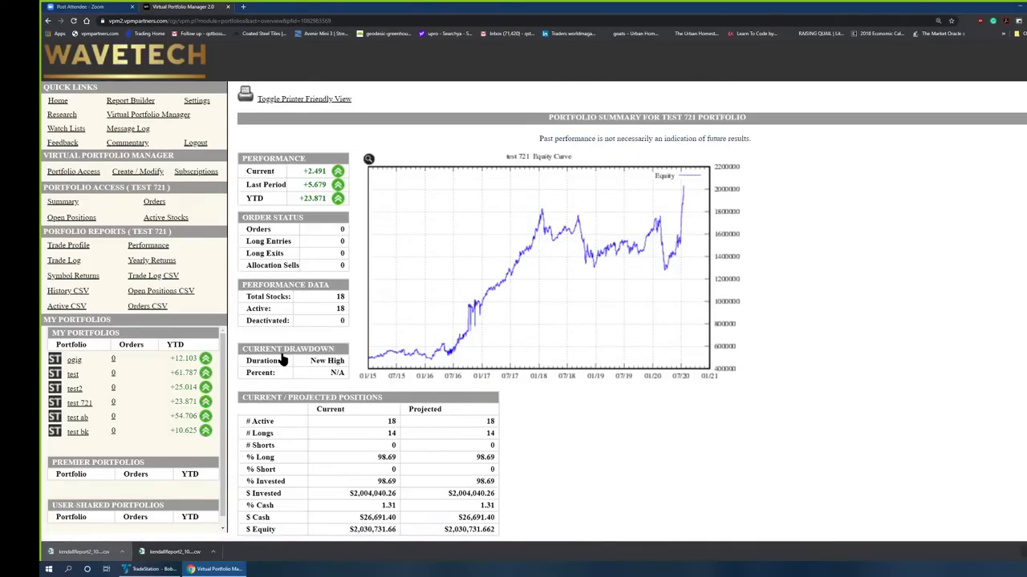
{"action": "scroll", "coordinate": [281, 361], "scroll_direction": "down", "scroll_amount": 1}
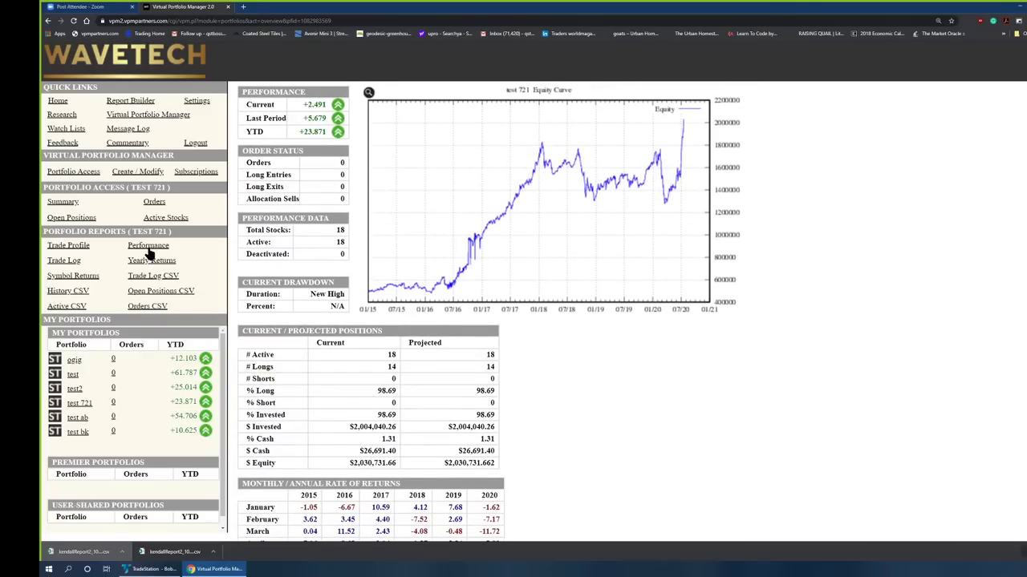
Open the test 721 performance report and examine its rolling 12-month and 24-month returns
{"action": "left_click", "coordinate": [149, 251]}
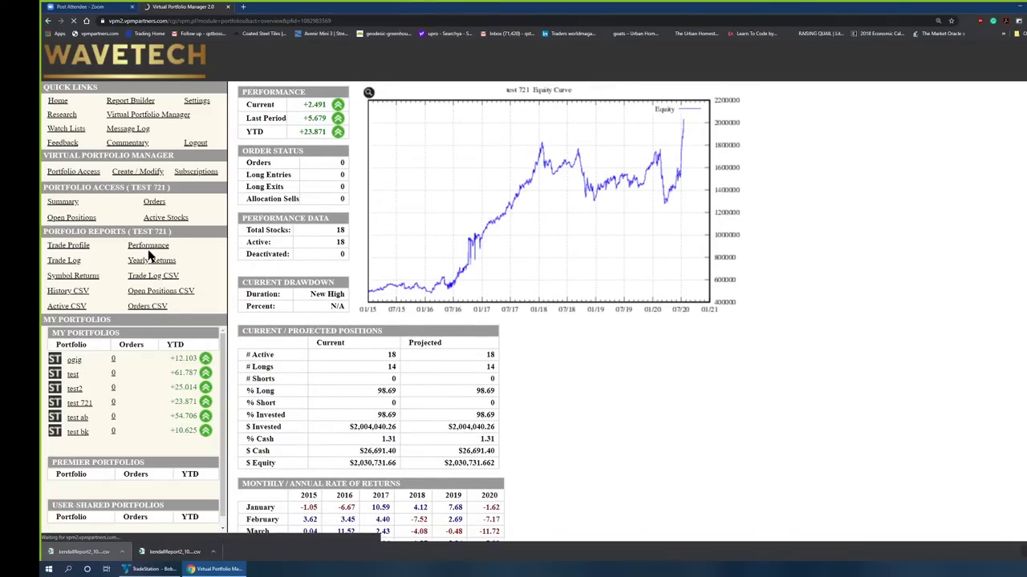
{"action": "scroll", "coordinate": [298, 307], "scroll_direction": "down", "scroll_amount": 3}
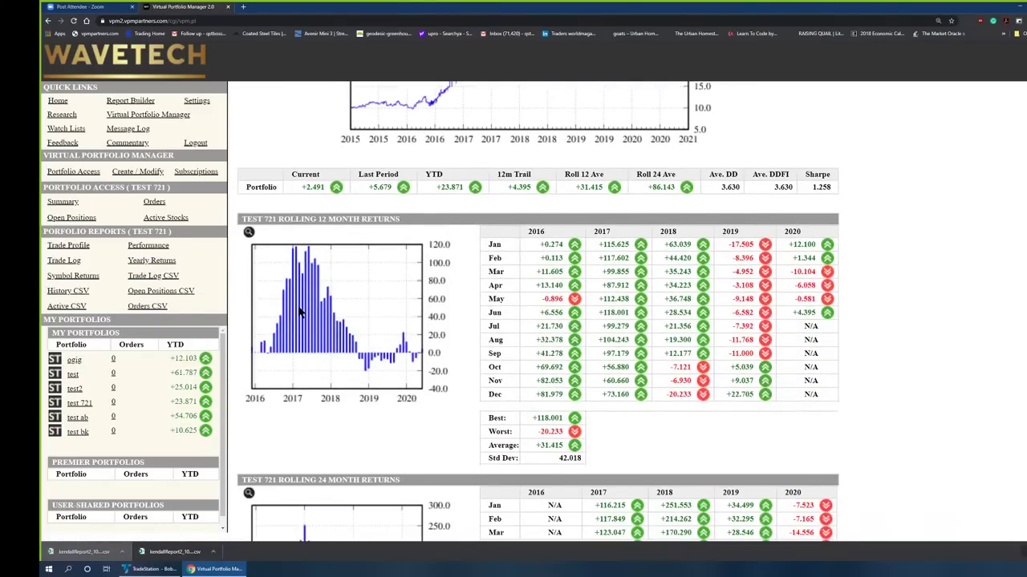
{"action": "scroll", "coordinate": [671, 363], "scroll_direction": "down", "scroll_amount": 1}
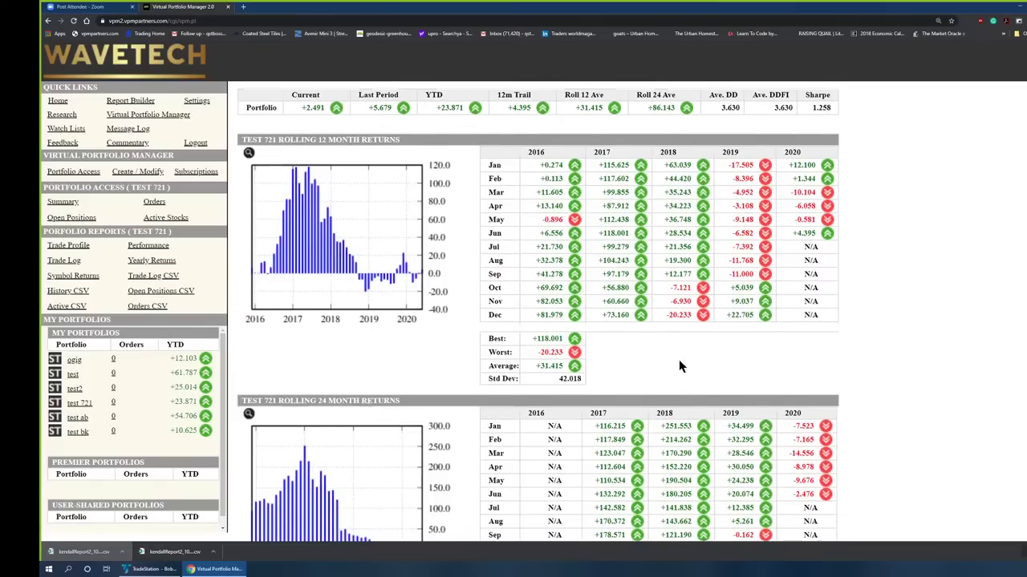
{"action": "scroll", "coordinate": [679, 367], "scroll_direction": "down", "scroll_amount": 2}
{"action": "scroll", "coordinate": [600, 401], "scroll_direction": "up", "scroll_amount": 1}
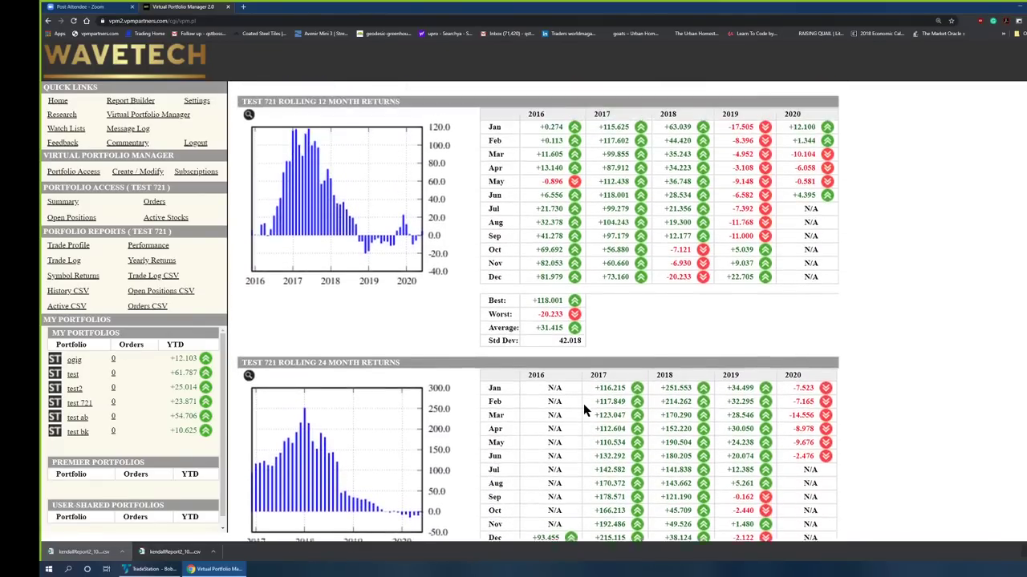
{"action": "scroll", "coordinate": [583, 403], "scroll_direction": "up", "scroll_amount": 3}
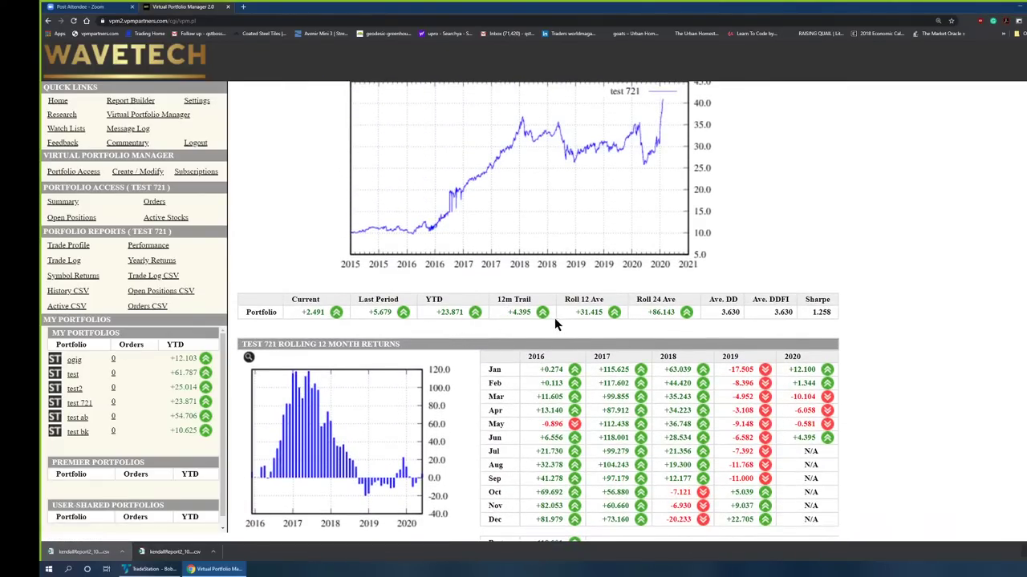
Compare the test 721 NAV chart to the SPX (S&P 500 STOCK) index
{"action": "scroll", "coordinate": [400, 309], "scroll_direction": "up", "scroll_amount": 1}
{"action": "left_click", "coordinate": [415, 122]}
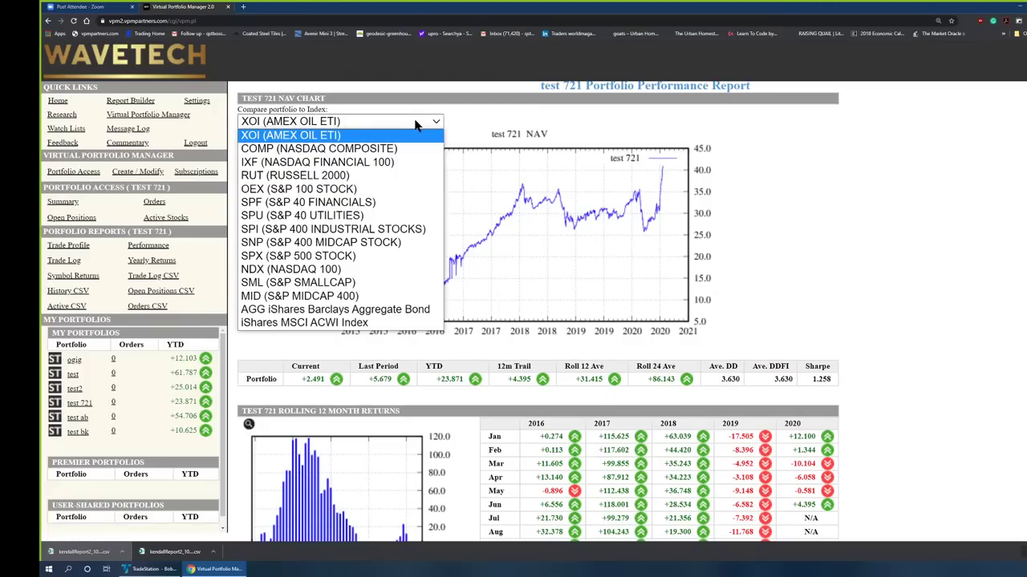
{"action": "left_click", "coordinate": [332, 256]}
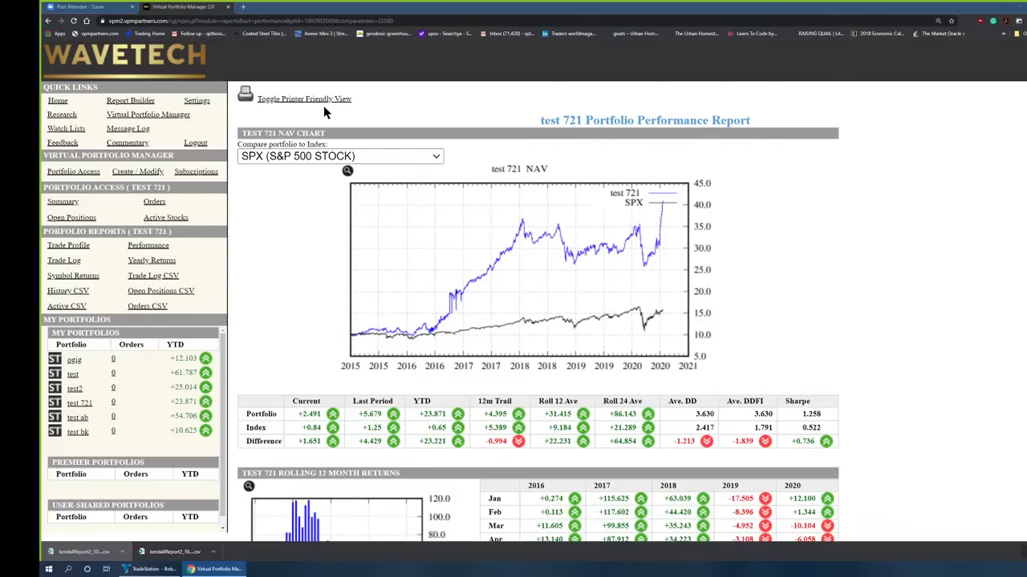
Search the research section for the ticker team, open the Atlassian Corp Plc results overview and examine its price and momentum charts
{"action": "left_click", "coordinate": [62, 115]}
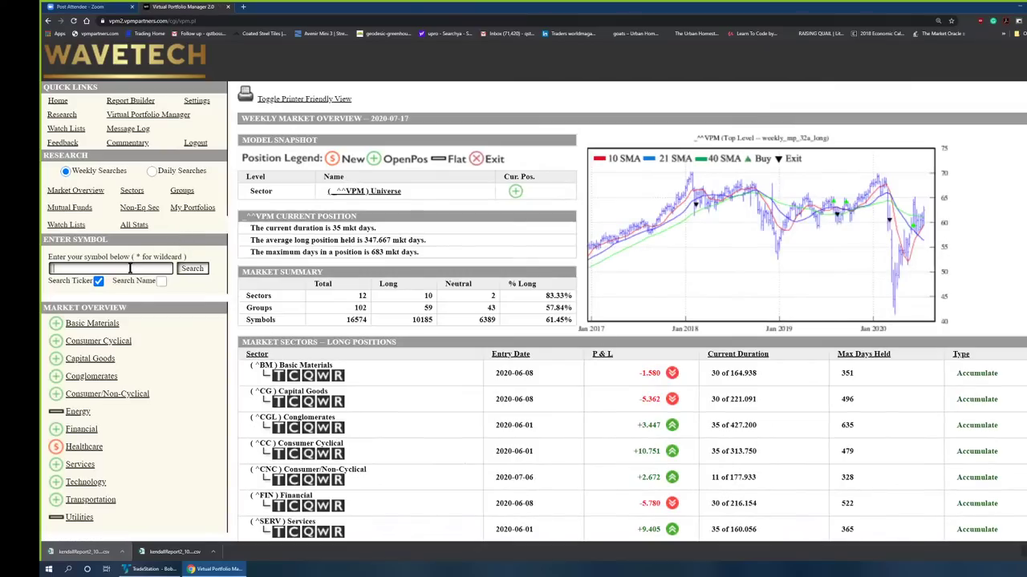
{"action": "type", "text": "team"}
{"action": "key", "text": "Return"}
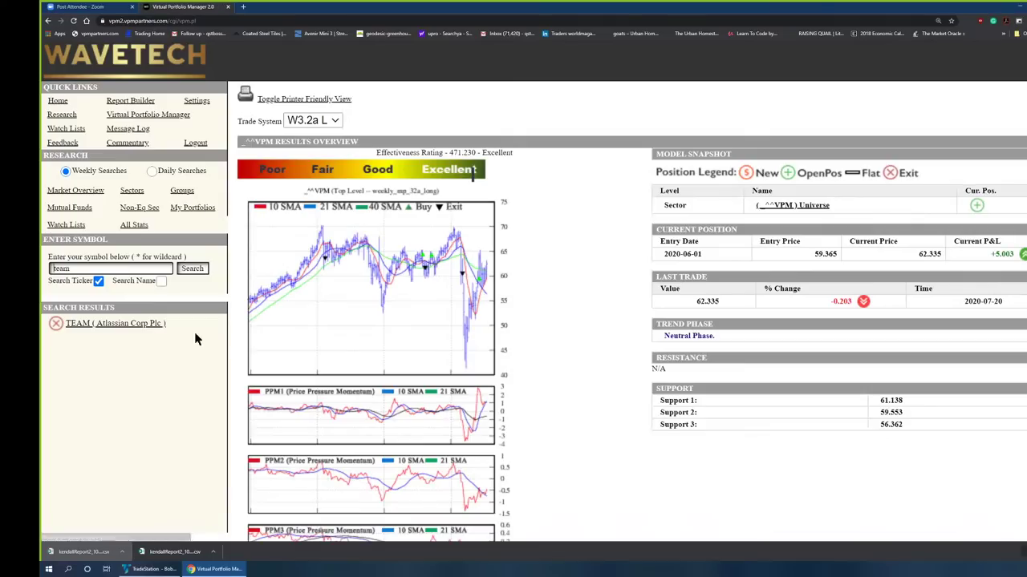
{"action": "left_click", "coordinate": [134, 332]}
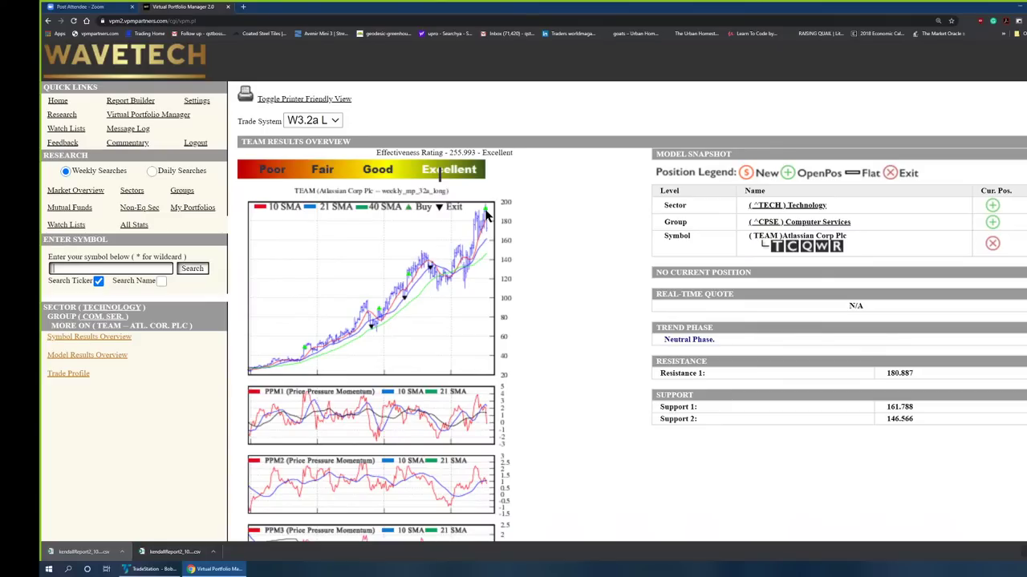
{"action": "scroll", "coordinate": [485, 215], "scroll_direction": "down", "scroll_amount": 1}
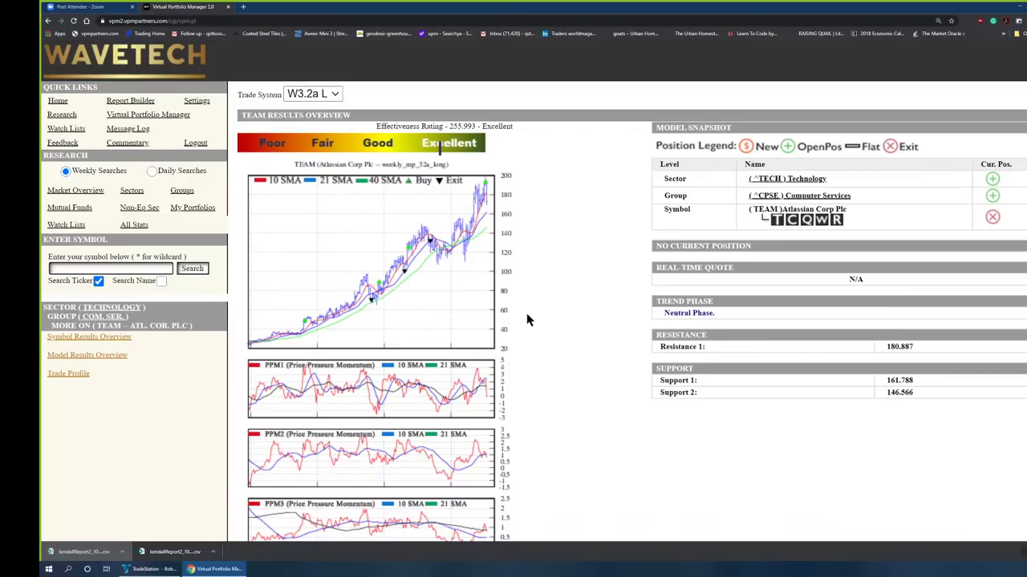
{"action": "scroll", "coordinate": [458, 449], "scroll_direction": "down", "scroll_amount": 1}
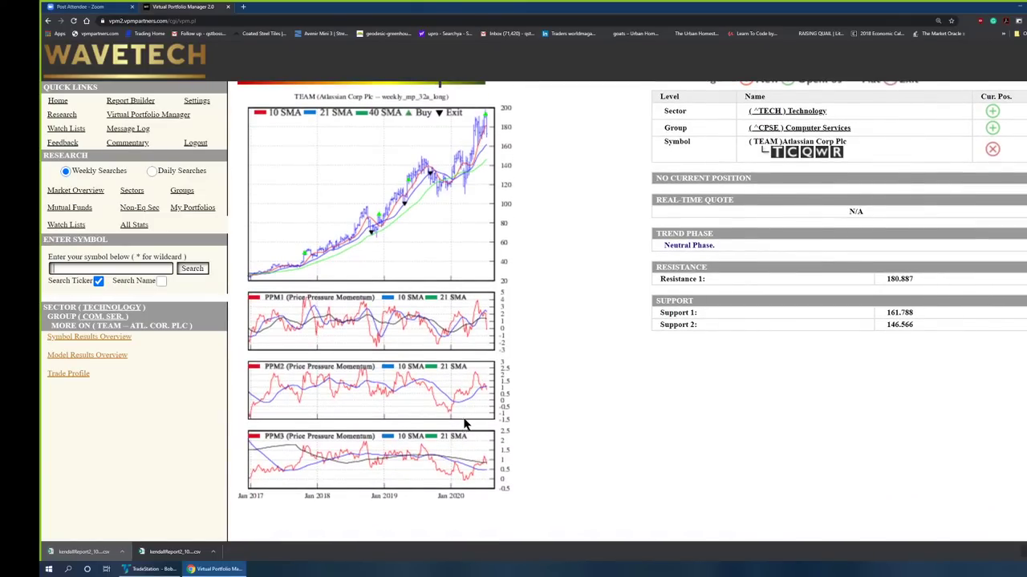
{"action": "scroll", "coordinate": [481, 473], "scroll_direction": "up", "scroll_amount": 1}
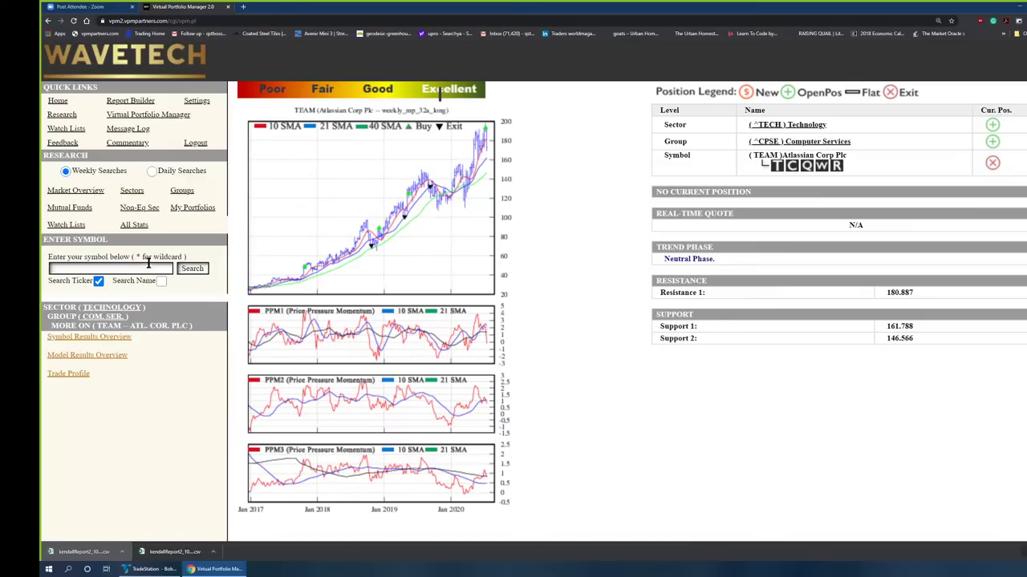
Open the model results overview for TEAM, display its full trade log and move the log window over the charts
{"action": "left_click", "coordinate": [85, 358]}
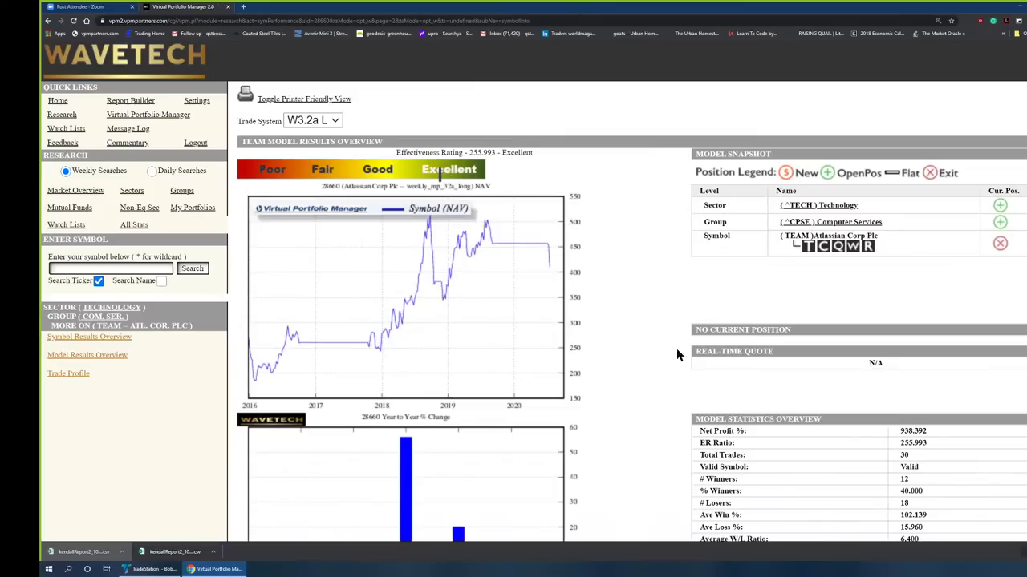
{"action": "scroll", "coordinate": [655, 388], "scroll_direction": "down", "scroll_amount": 3}
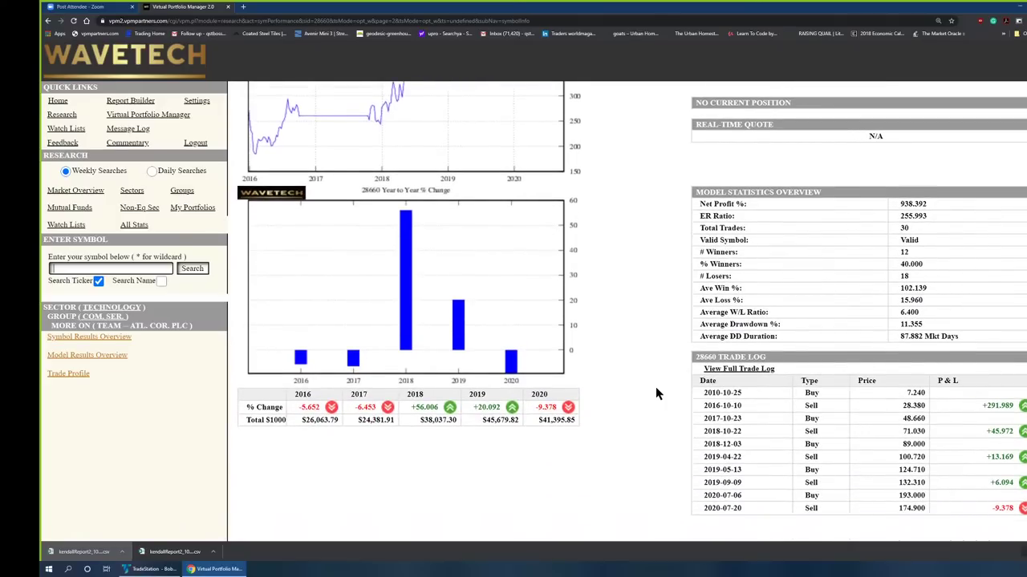
{"action": "left_click", "coordinate": [739, 369]}
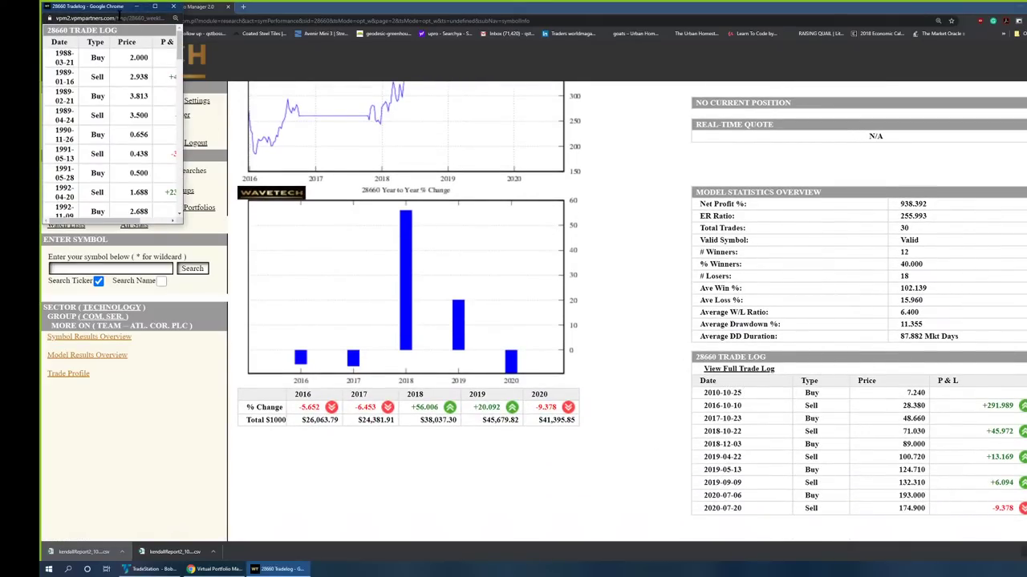
{"action": "left_click_drag", "start_coordinate": [112, 11], "coordinate": [369, 78]}
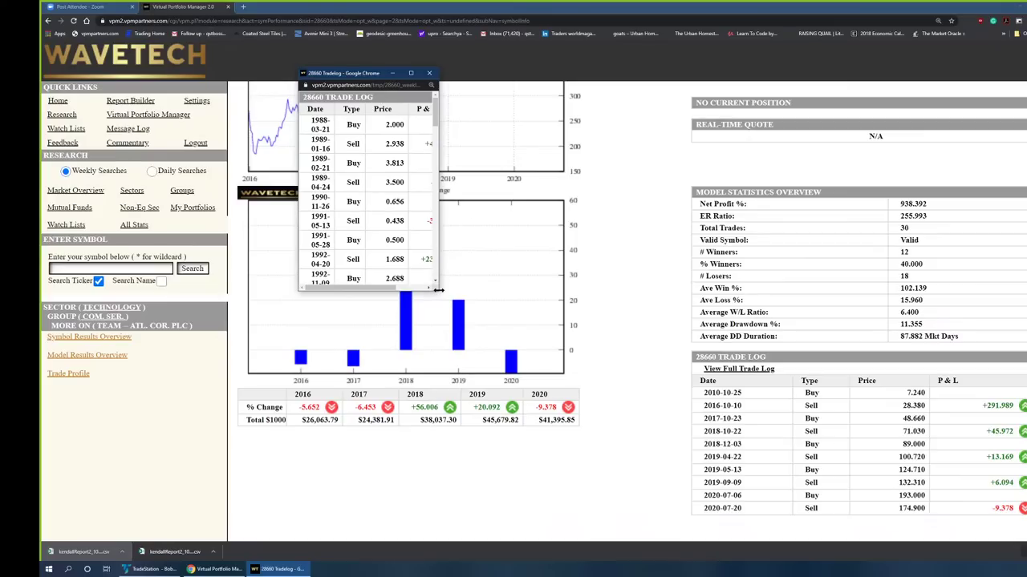
Enlarge the 28660 trade log window, read the trades through to the most recent entries and close the window
{"action": "left_click_drag", "start_coordinate": [437, 292], "coordinate": [688, 513]}
{"action": "scroll", "coordinate": [535, 412], "scroll_direction": "down", "scroll_amount": 5}
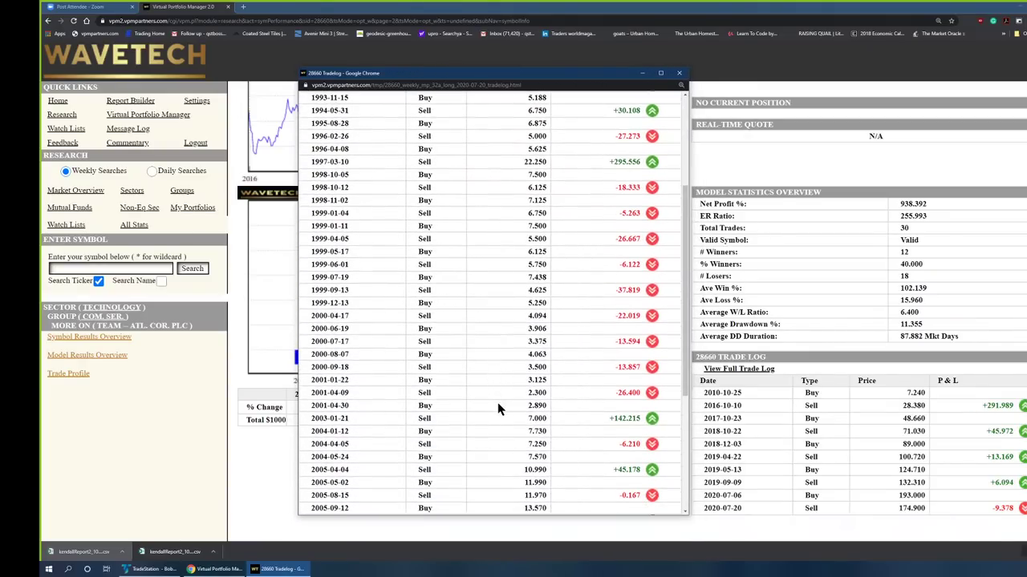
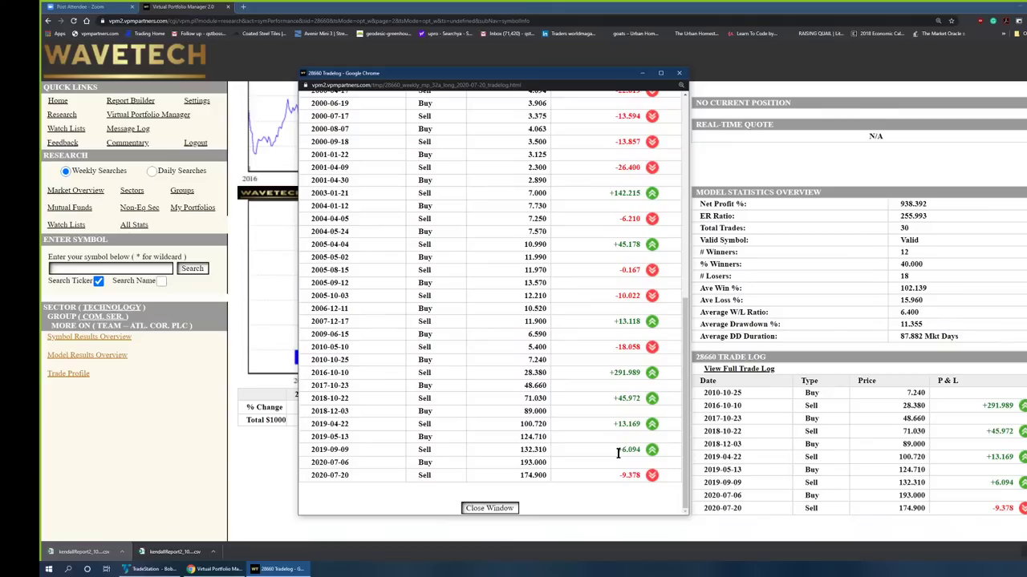
{"action": "left_click", "coordinate": [679, 73]}
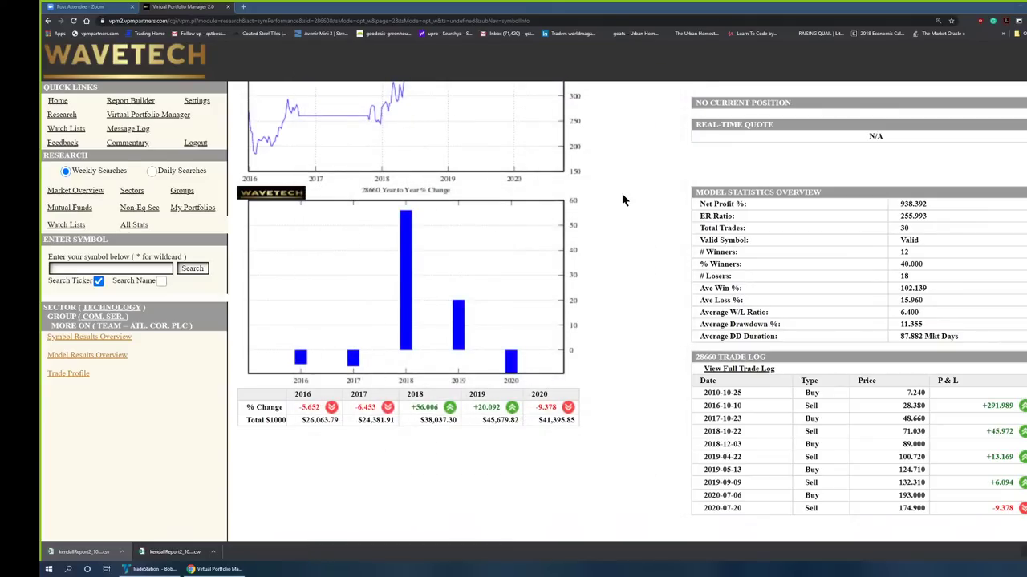
Open the symbol results overview for TEAM and bring its browser window back in front of PortfolioXpert
{"action": "scroll", "coordinate": [622, 200], "scroll_direction": "up", "scroll_amount": 3}
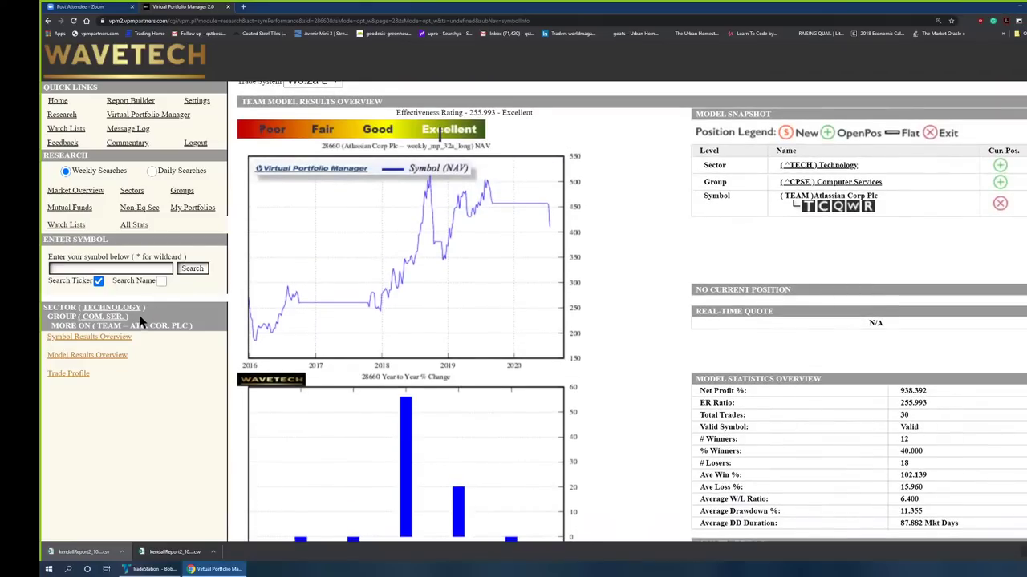
{"action": "left_click", "coordinate": [108, 338]}
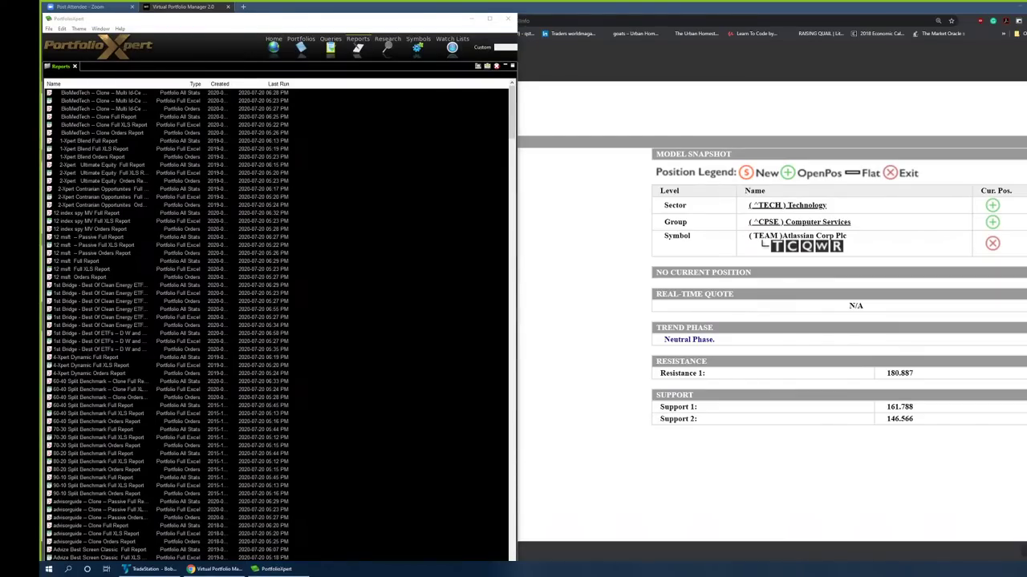
{"action": "left_click", "coordinate": [372, 10]}
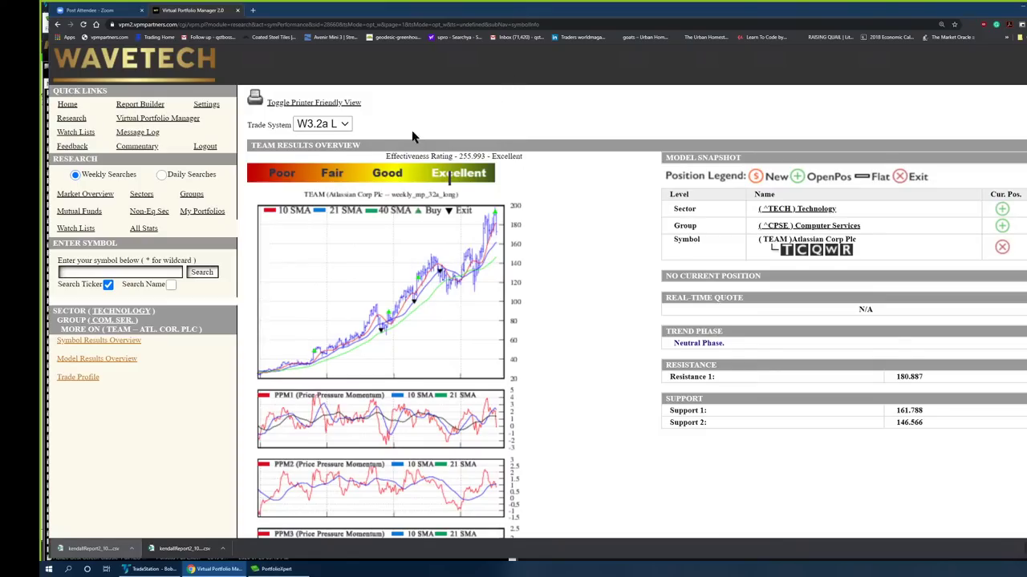
Reopen the model results overview for TEAM and examine its yearly changes, model statistics and trade log
{"action": "left_click", "coordinate": [112, 362]}
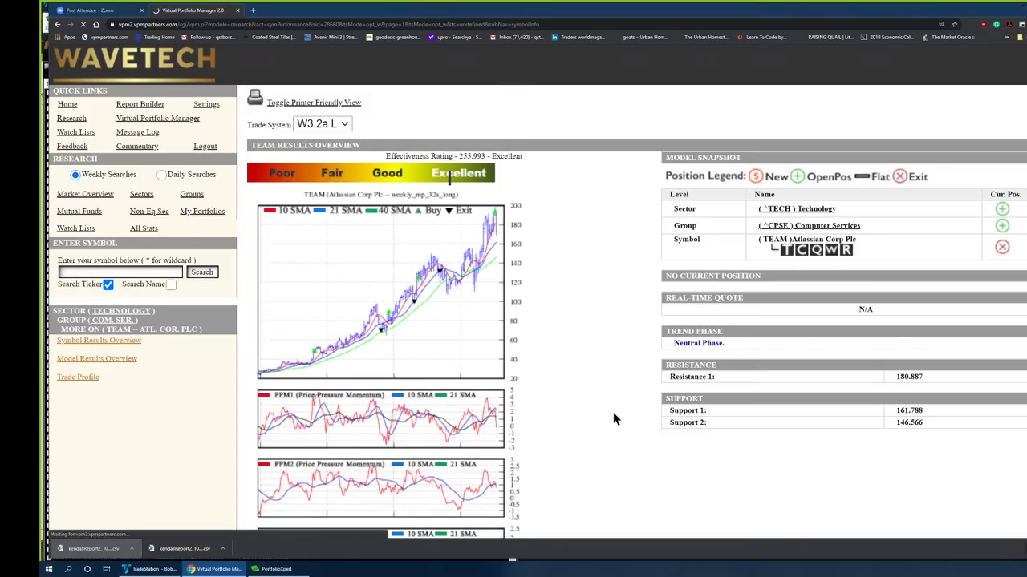
{"action": "scroll", "coordinate": [642, 385], "scroll_direction": "down", "scroll_amount": 3}
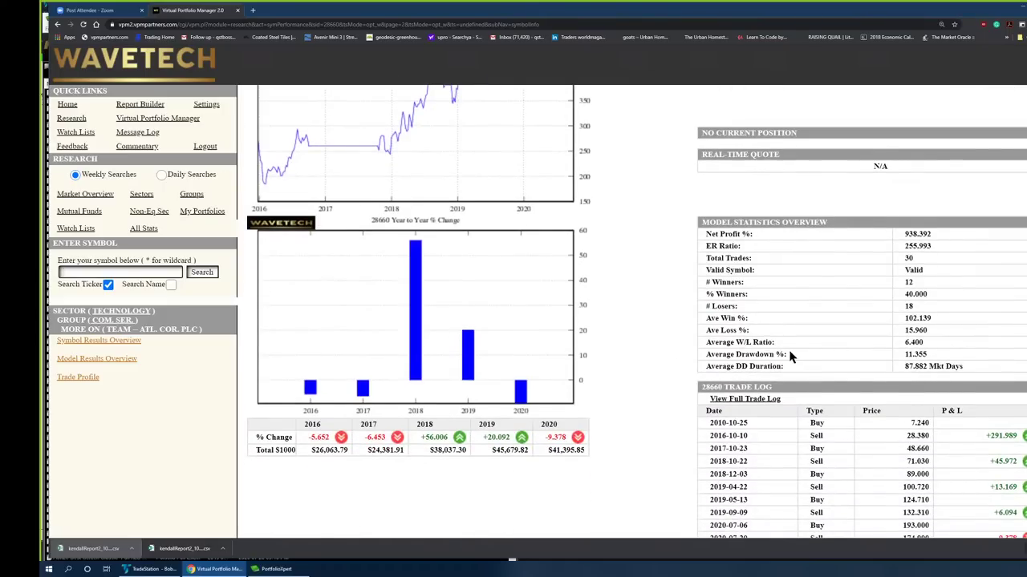
{"action": "scroll", "coordinate": [522, 353], "scroll_direction": "up", "scroll_amount": 1}
Open the TEAM trade profile and examine its history duration figures, highlighting the minimum duration
{"action": "left_click", "coordinate": [76, 378]}
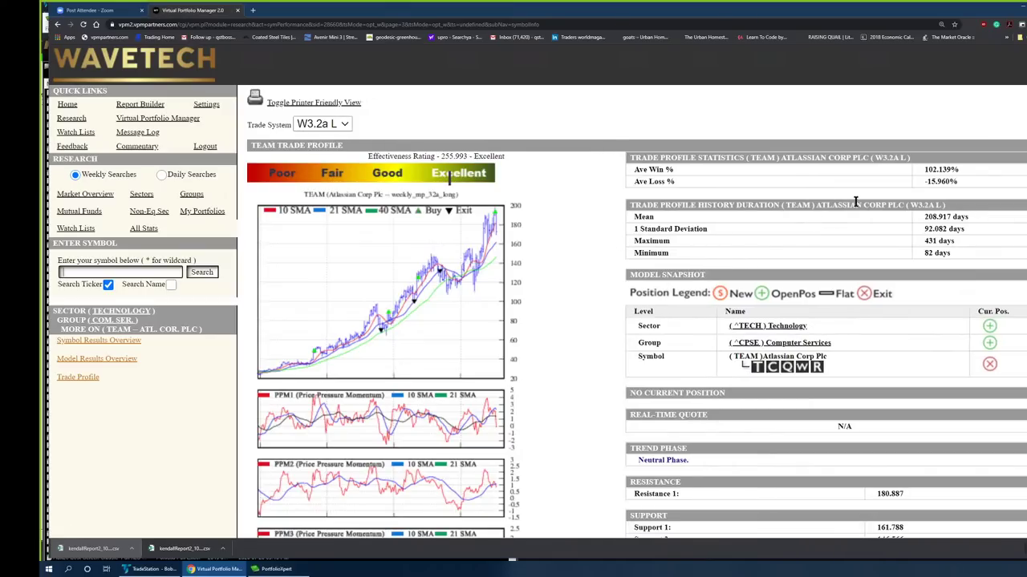
{"action": "scroll", "coordinate": [852, 202], "scroll_direction": "down", "scroll_amount": 1}
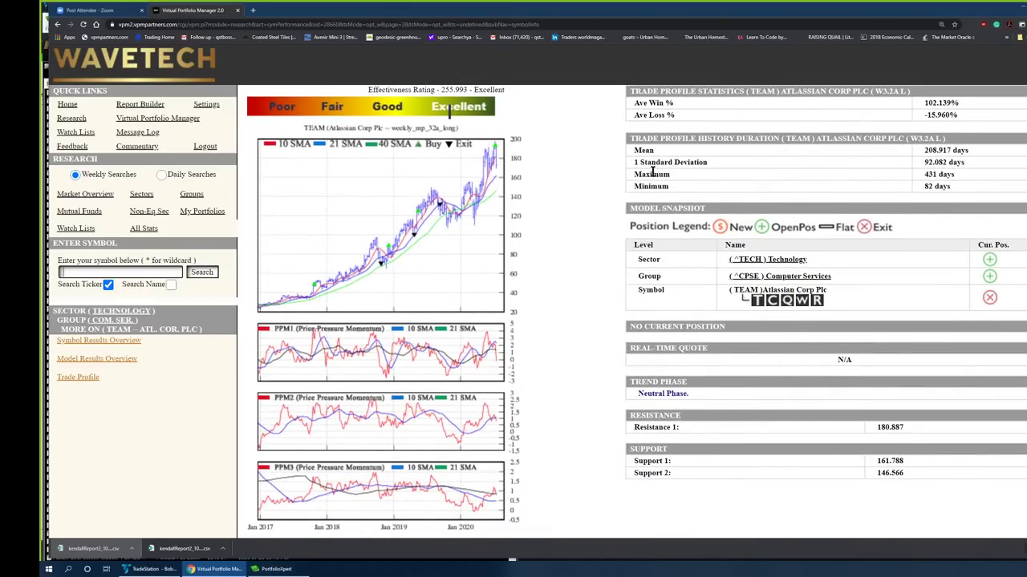
{"action": "left_click_drag", "start_coordinate": [960, 191], "coordinate": [926, 185]}
{"action": "scroll", "coordinate": [879, 309], "scroll_direction": "up", "scroll_amount": 2}
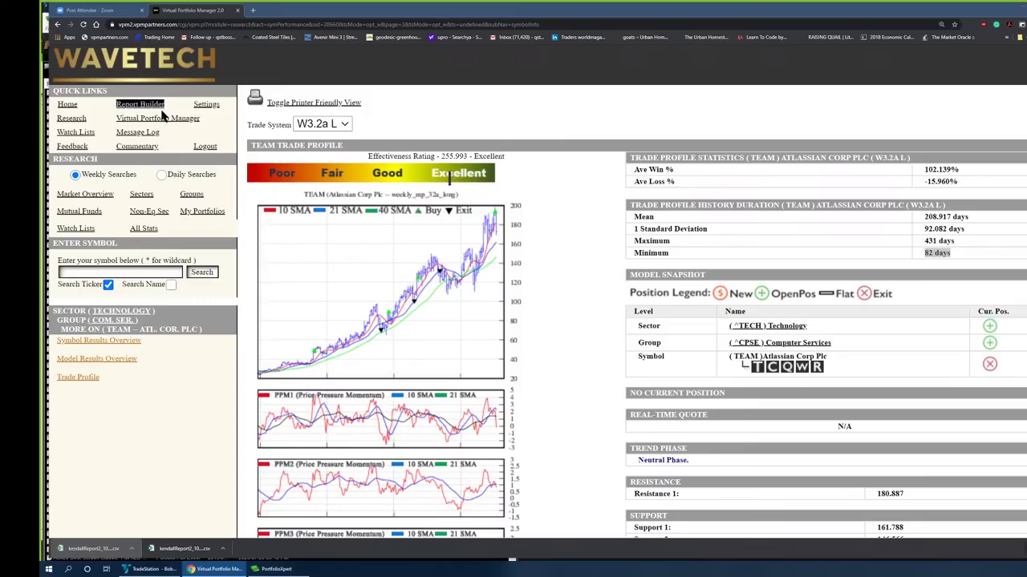
In the Report Builder, set the query's Current Duration to 15-30 and Average Long Position to 100-200 days, leaving Last Close at None
{"action": "left_click_drag", "start_coordinate": [156, 130], "coordinate": [112, 149]}
{"action": "left_click", "coordinate": [112, 149]}
{"action": "triple_click", "coordinate": [131, 107]}
{"action": "left_click", "coordinate": [130, 107]}
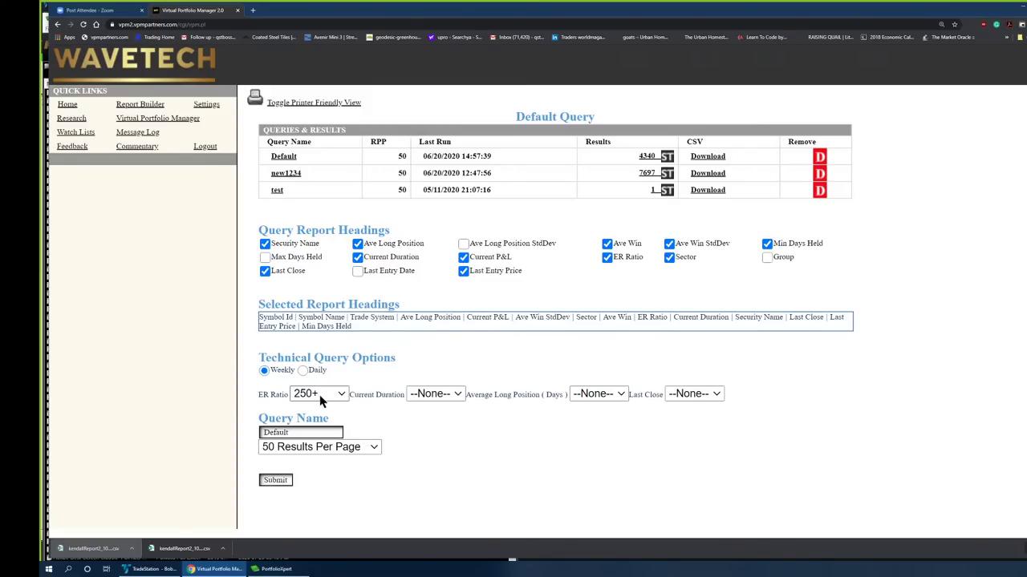
{"action": "left_click", "coordinate": [440, 397]}
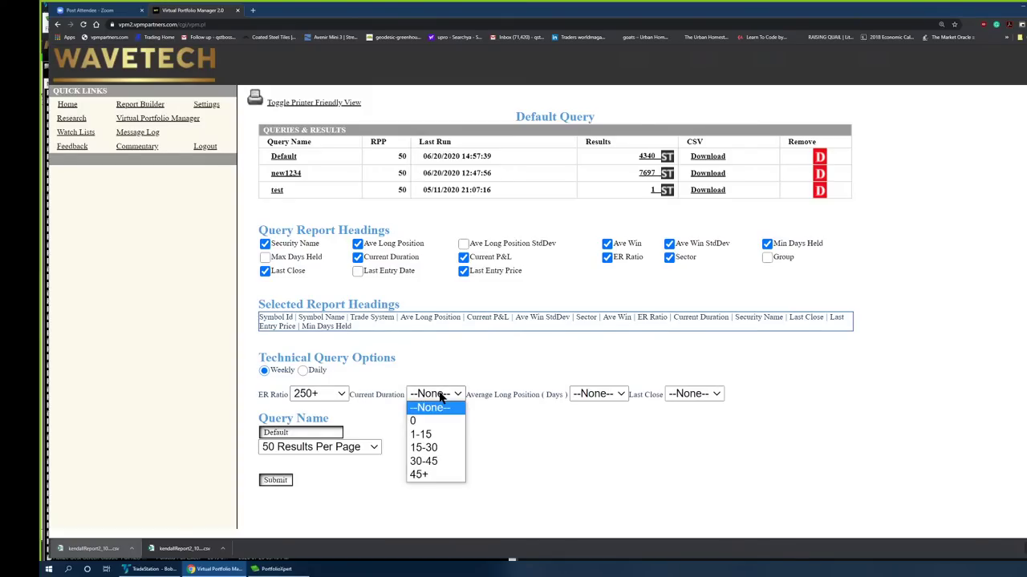
{"action": "left_click", "coordinate": [439, 451]}
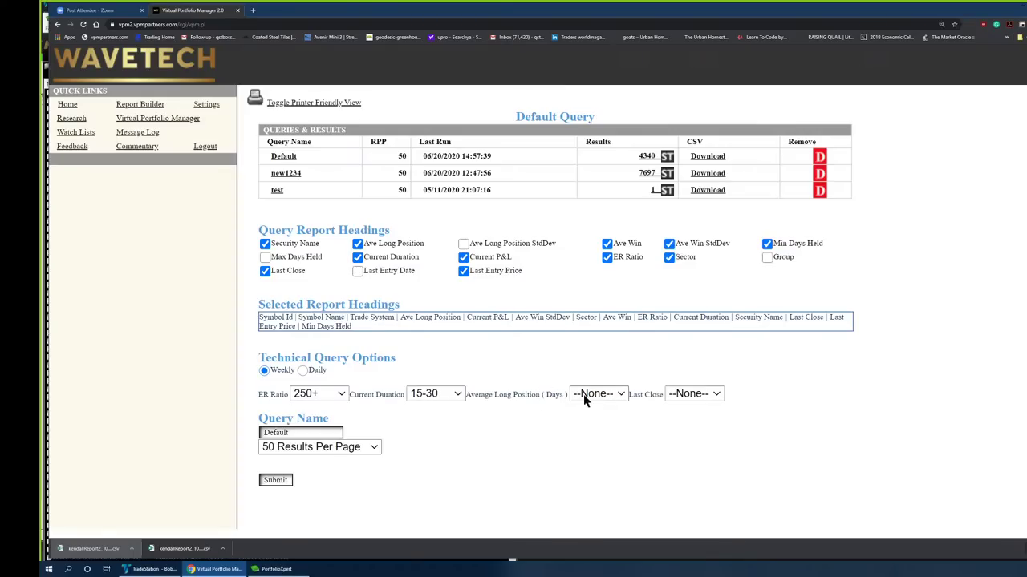
{"action": "left_click", "coordinate": [619, 395]}
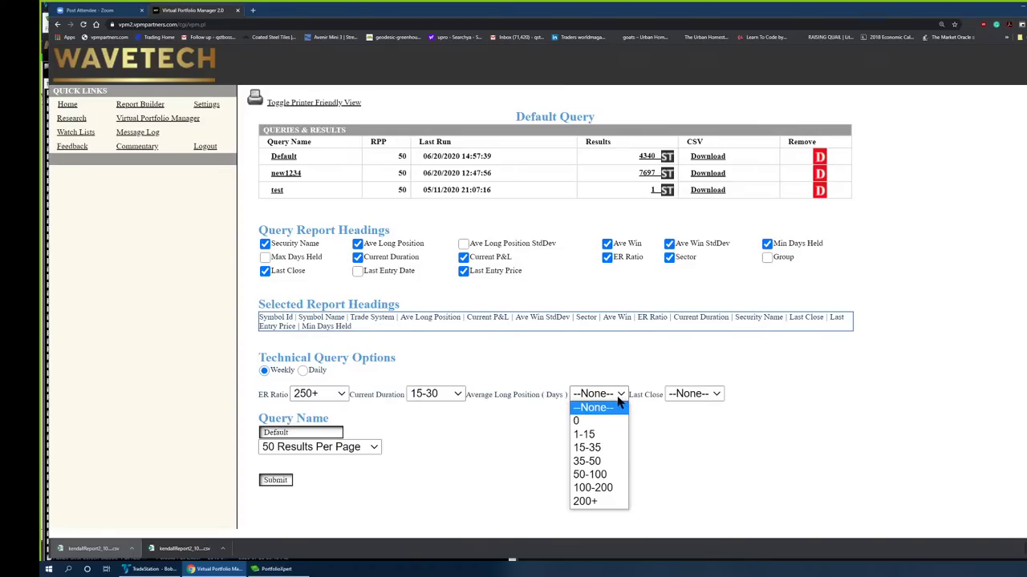
{"action": "left_click", "coordinate": [593, 490]}
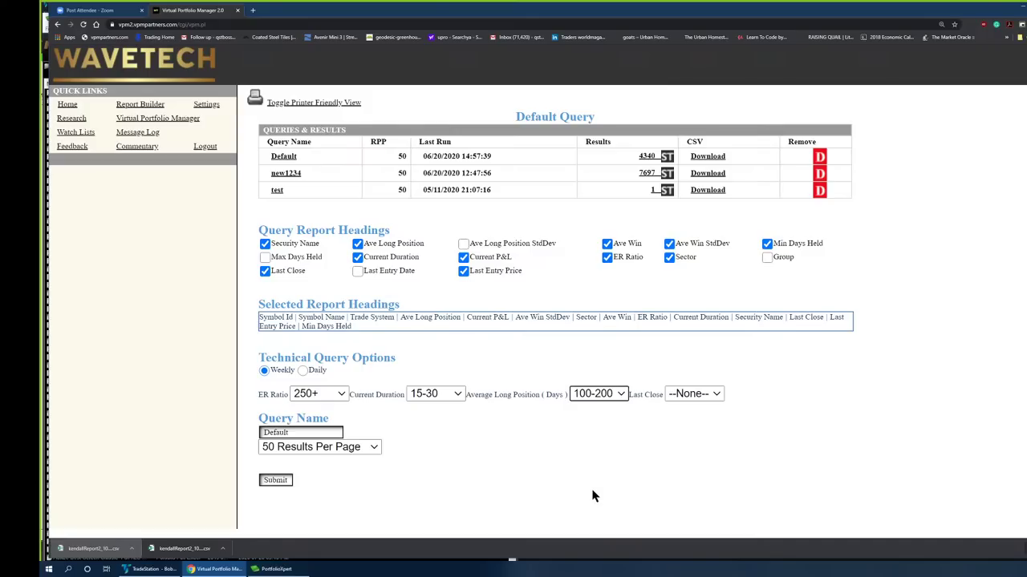
{"action": "left_click", "coordinate": [706, 397]}
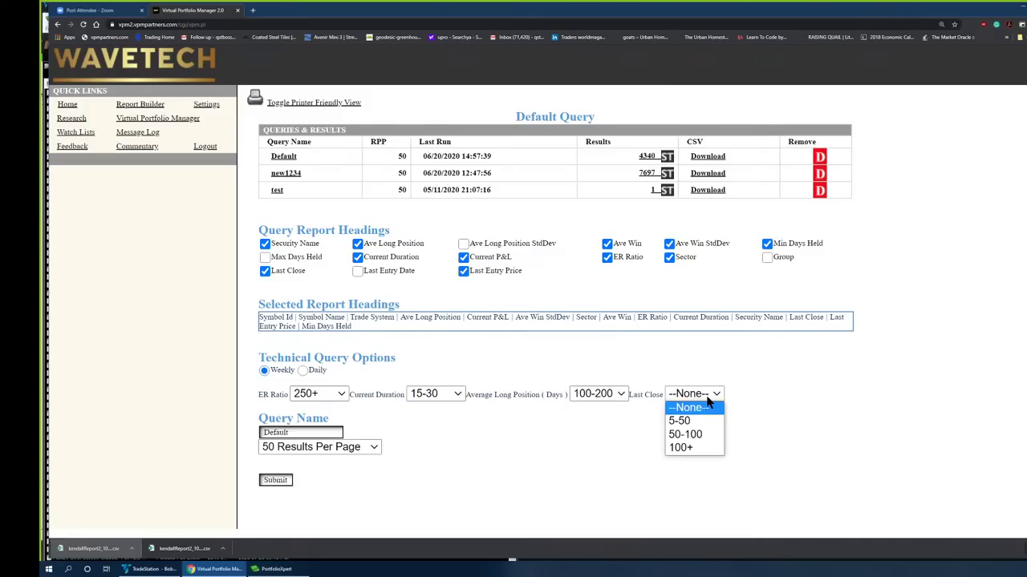
{"action": "left_click", "coordinate": [706, 397]}
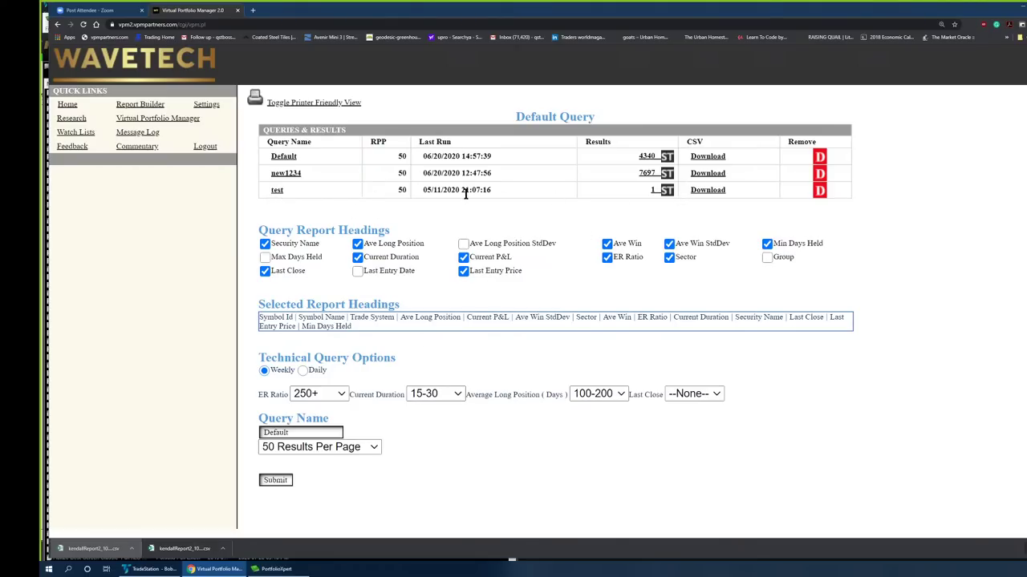
Name the query test3 and submit it
{"action": "left_click_drag", "start_coordinate": [292, 432], "coordinate": [240, 433]}
{"action": "key", "text": "BackSpace"}
{"action": "type", "text": "test3"}
{"action": "left_click", "coordinate": [279, 480]}
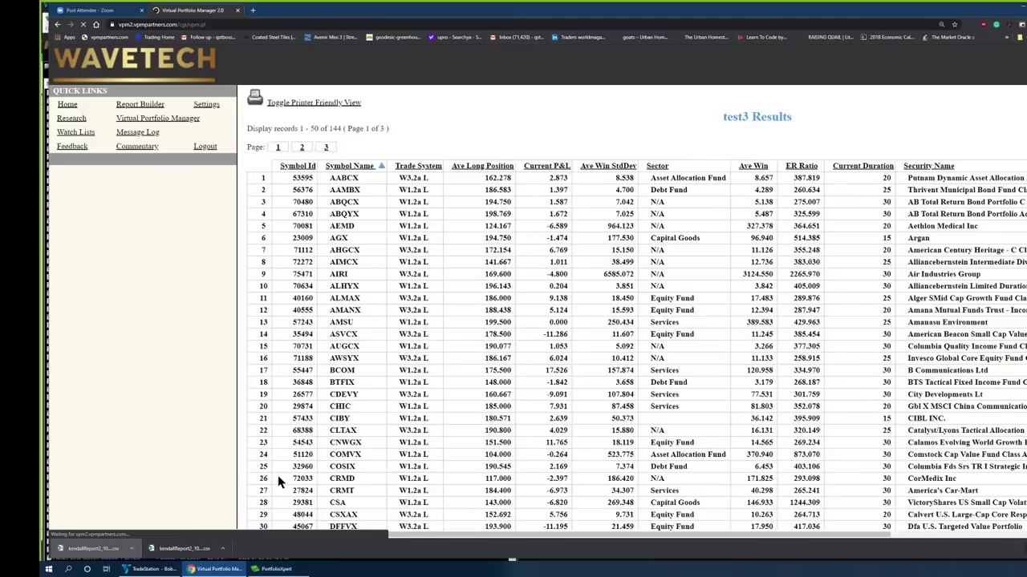
Examine the test3 results, comparing average win, ER ratio and current duration across the first page, and open page 2
{"action": "scroll", "coordinate": [373, 299], "scroll_direction": "down", "scroll_amount": 1}
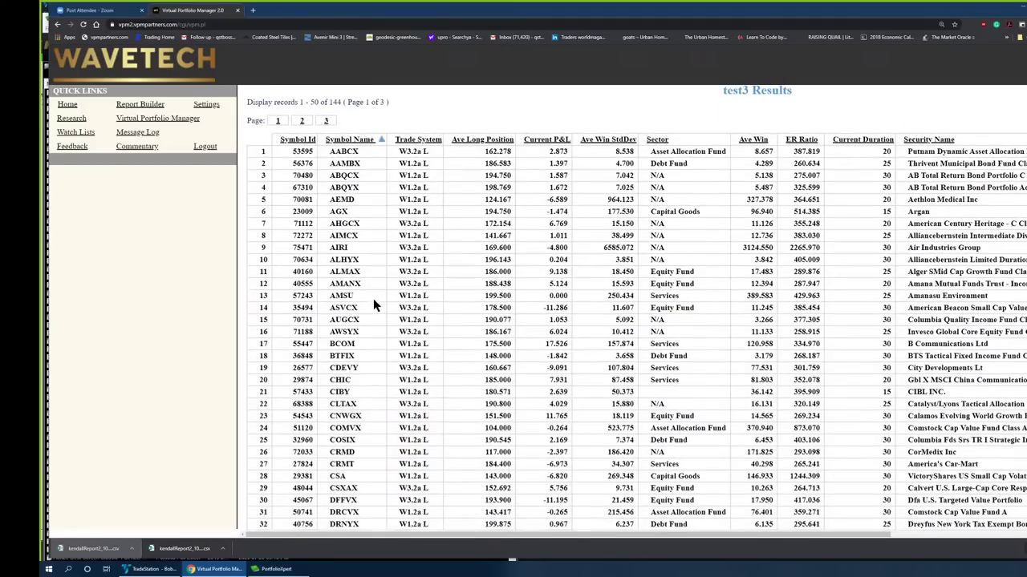
{"action": "scroll", "coordinate": [373, 298], "scroll_direction": "up", "scroll_amount": 1}
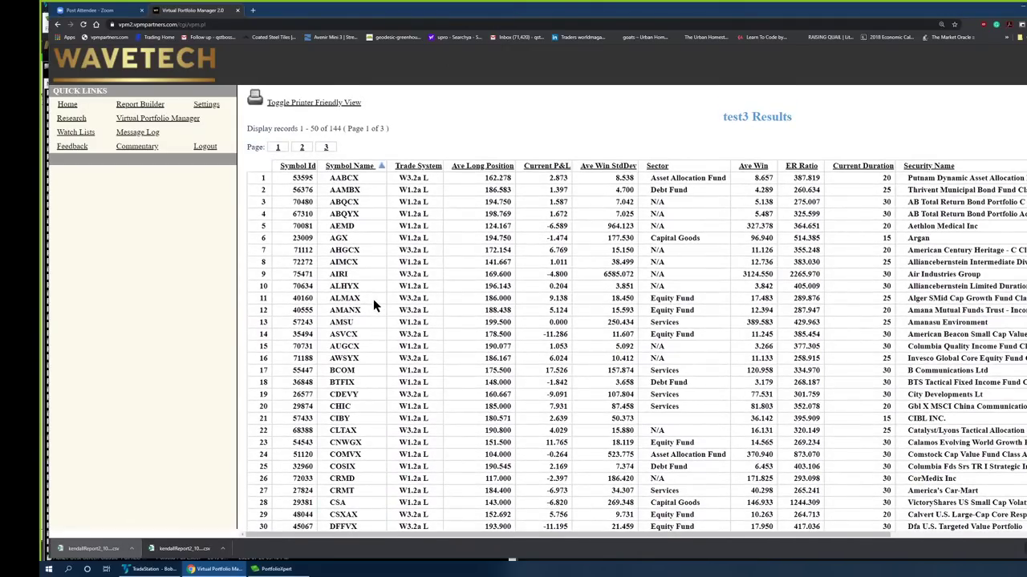
{"action": "scroll", "coordinate": [373, 298], "scroll_direction": "down", "scroll_amount": 1}
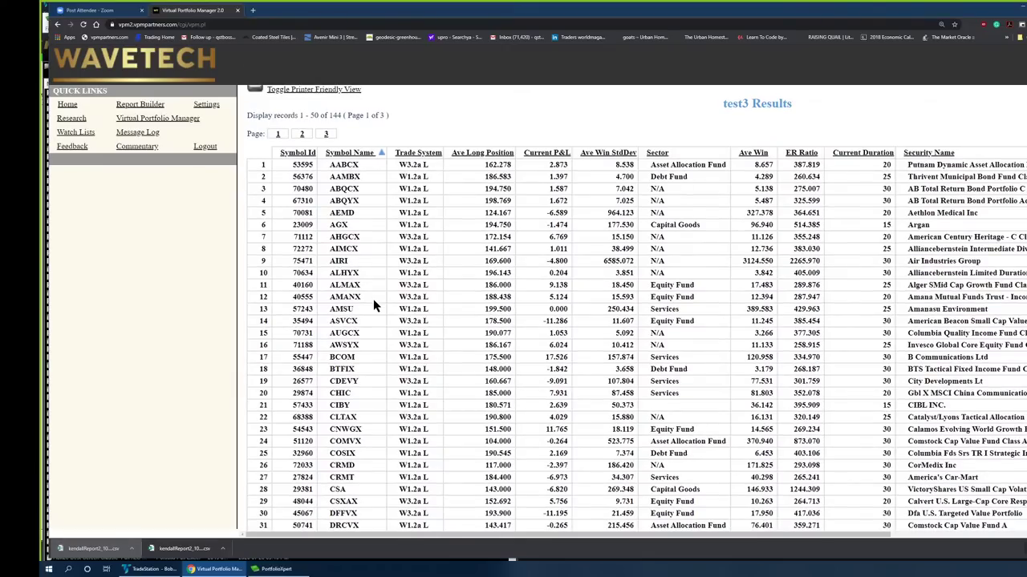
{"action": "scroll", "coordinate": [441, 240], "scroll_direction": "down", "scroll_amount": 4}
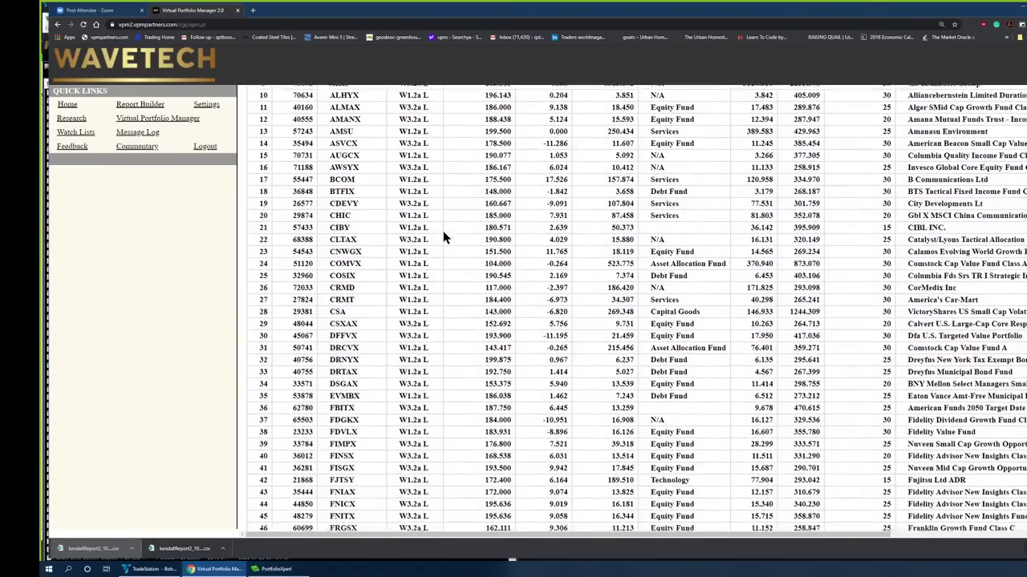
{"action": "scroll", "coordinate": [391, 406], "scroll_direction": "up", "scroll_amount": 5}
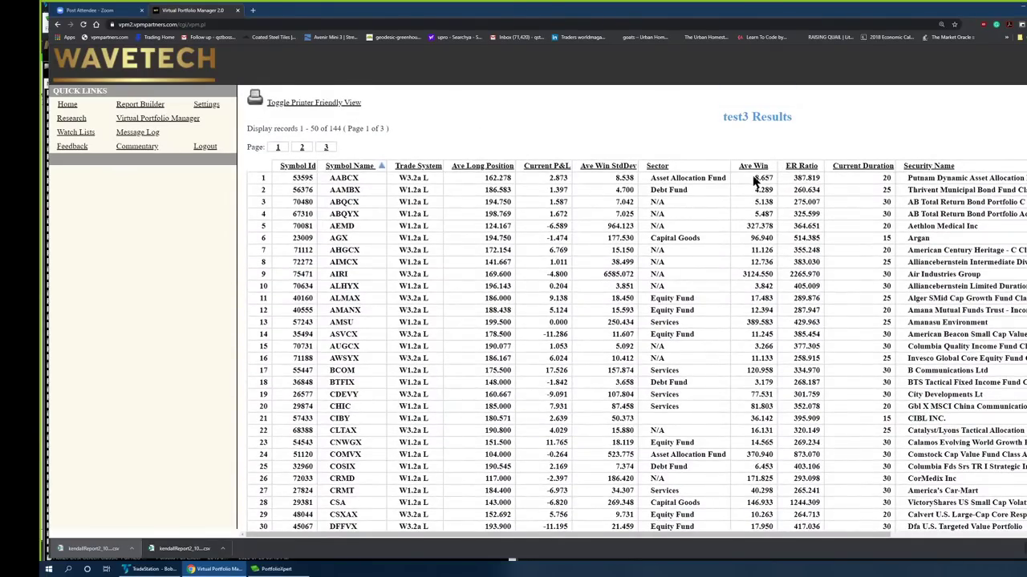
{"action": "scroll", "coordinate": [865, 221], "scroll_direction": "down", "scroll_amount": 3}
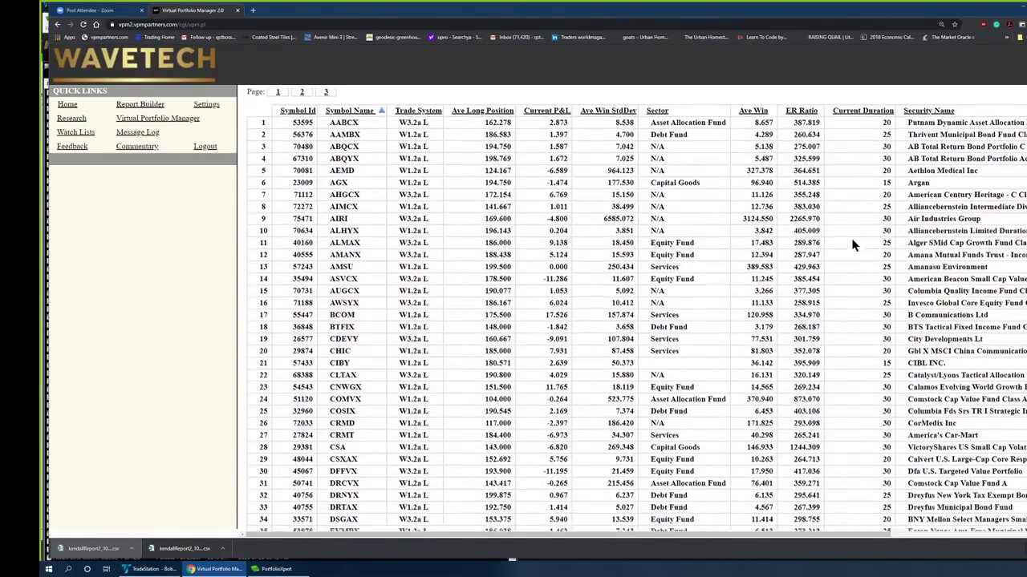
{"action": "scroll", "coordinate": [853, 245], "scroll_direction": "up", "scroll_amount": 1}
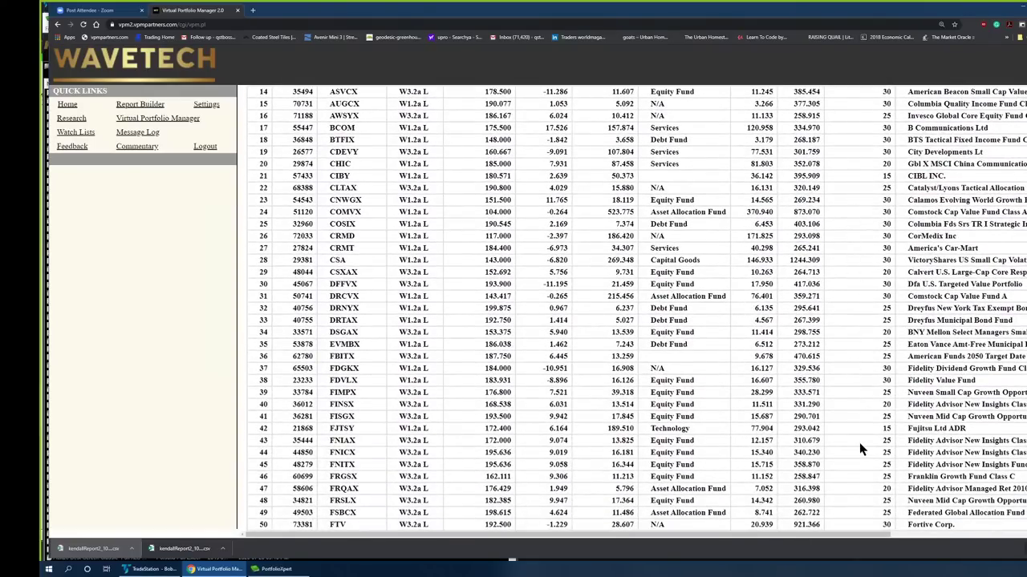
{"action": "scroll", "coordinate": [846, 353], "scroll_direction": "up", "scroll_amount": 3}
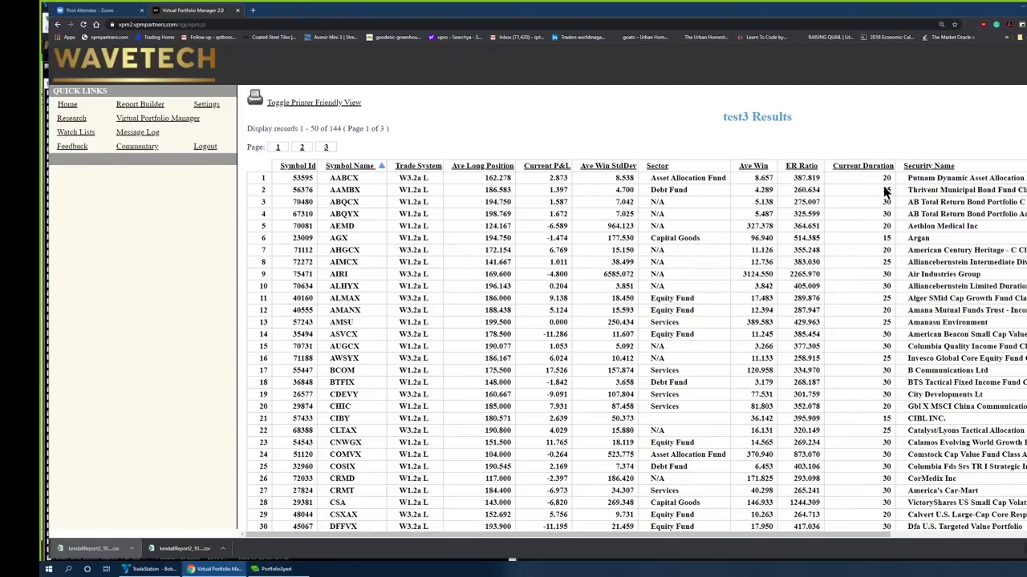
{"action": "scroll", "coordinate": [880, 289], "scroll_direction": "down", "scroll_amount": 5}
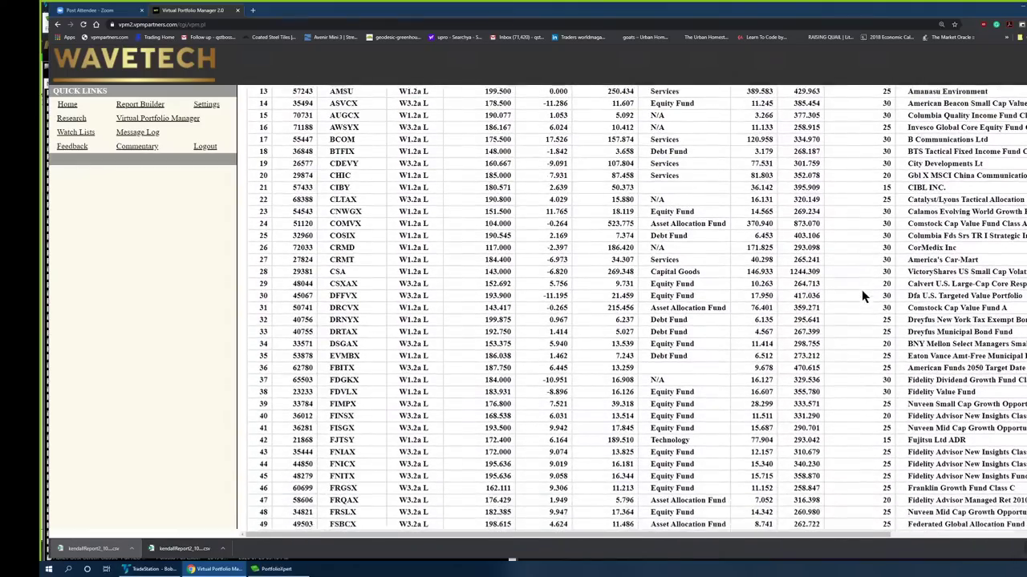
{"action": "scroll", "coordinate": [856, 301], "scroll_direction": "up", "scroll_amount": 2}
{"action": "scroll", "coordinate": [855, 305], "scroll_direction": "up", "scroll_amount": 3}
{"action": "scroll", "coordinate": [855, 305], "scroll_direction": "down", "scroll_amount": 5}
{"action": "scroll", "coordinate": [855, 305], "scroll_direction": "up", "scroll_amount": 6}
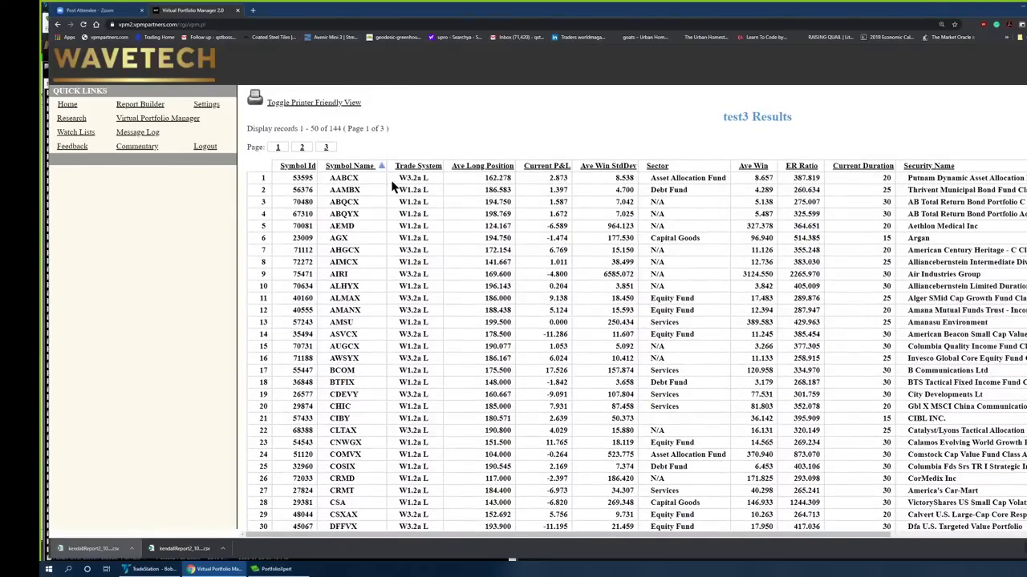
{"action": "left_click", "coordinate": [303, 147]}
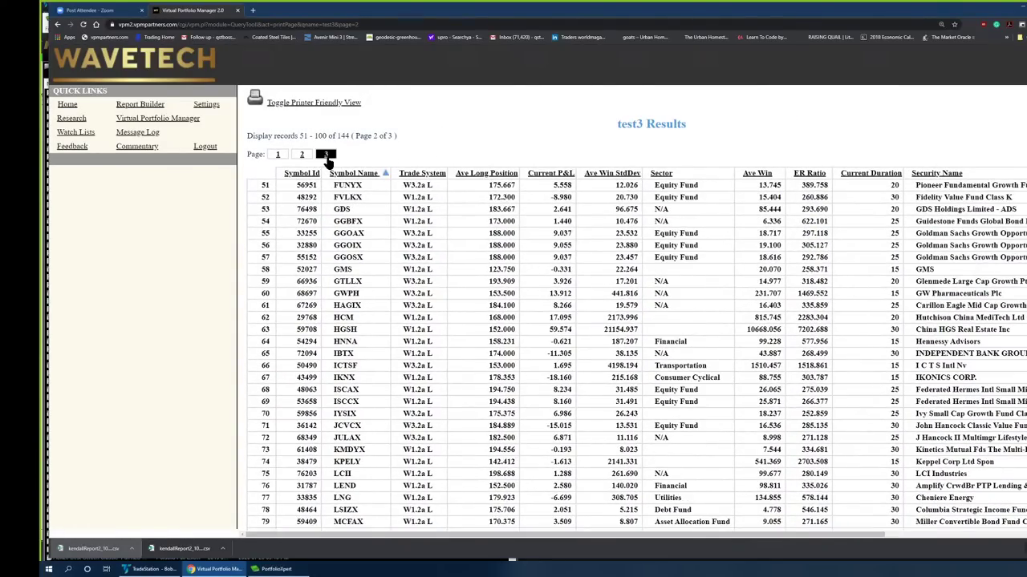
Return to the Report Builder, download the test3 query results as CSV and open the file in Excel
{"action": "left_click", "coordinate": [69, 133]}
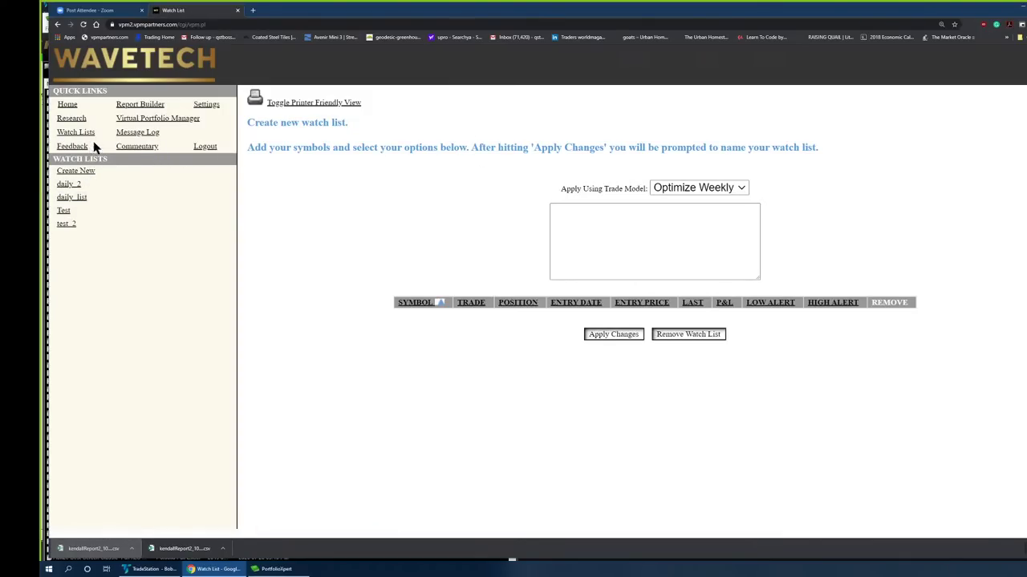
{"action": "left_click", "coordinate": [141, 105]}
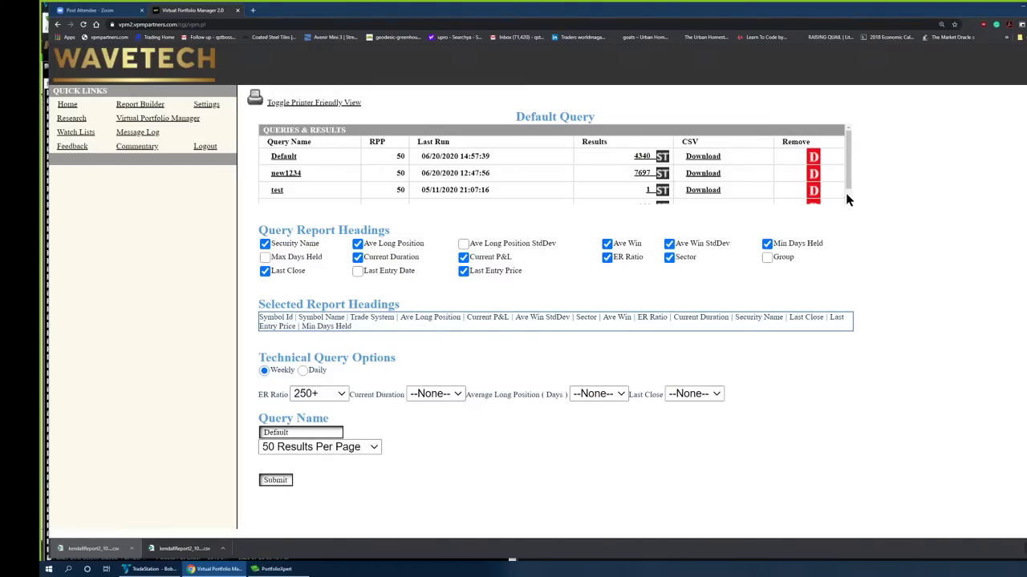
{"action": "scroll", "coordinate": [846, 201], "scroll_direction": "down", "scroll_amount": 1}
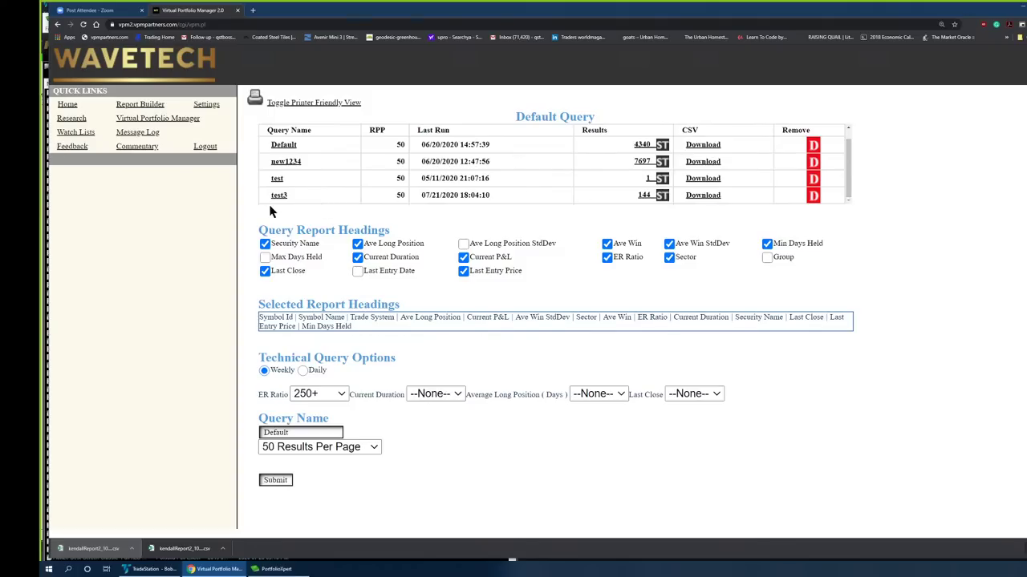
{"action": "left_click", "coordinate": [703, 196]}
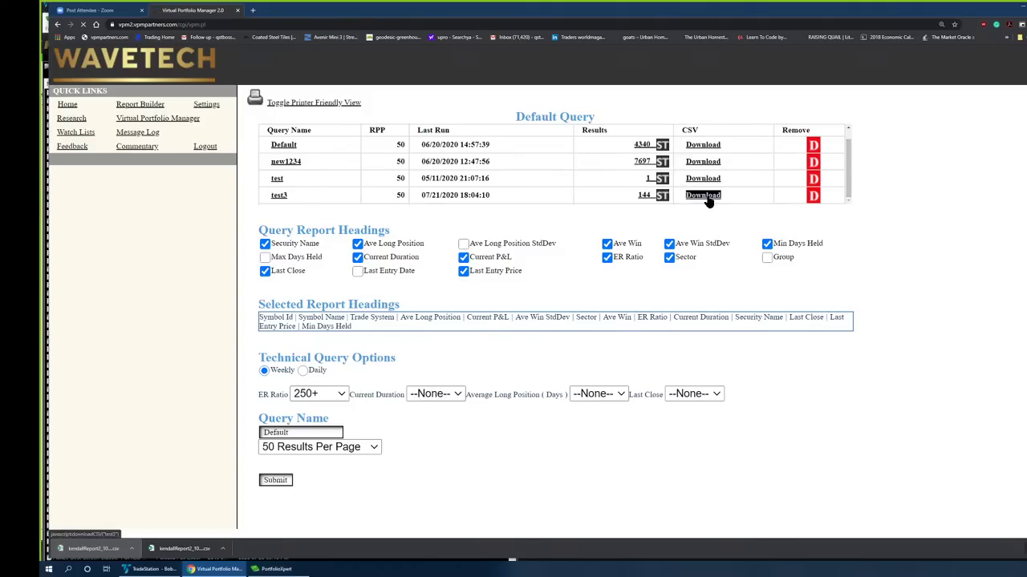
{"action": "left_click", "coordinate": [96, 549]}
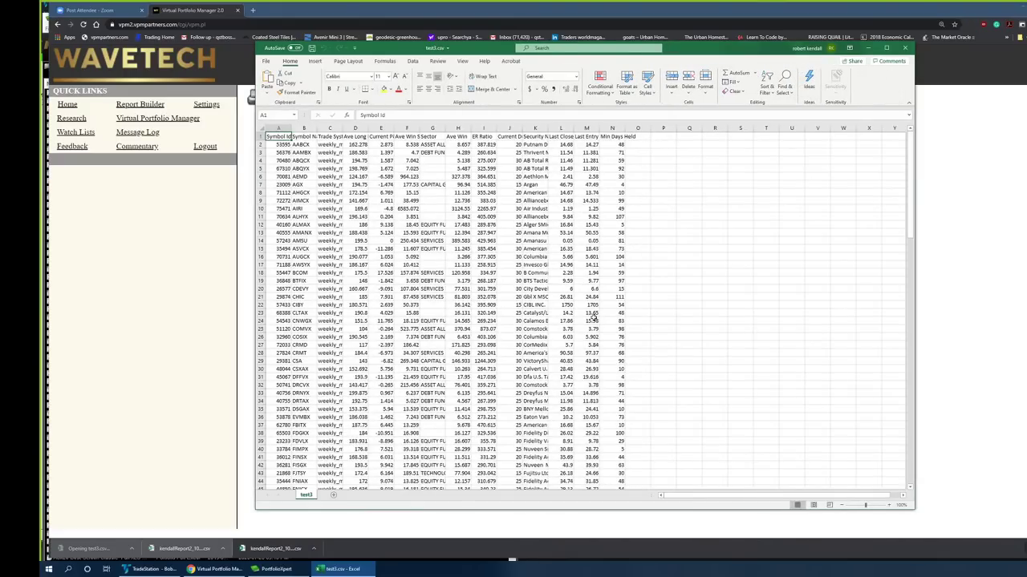
Copy the symbol names from AAMBX through CSA (B3:B29) in test3.csv and close the workbook
{"action": "right_click", "coordinate": [534, 289]}
{"action": "key", "text": "Escape"}
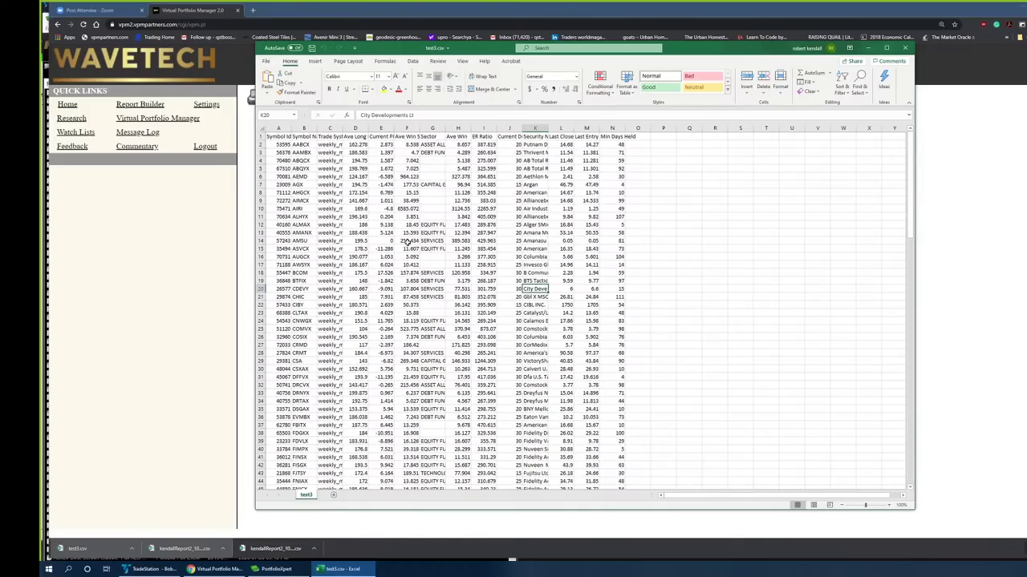
{"action": "left_click", "coordinate": [303, 151]}
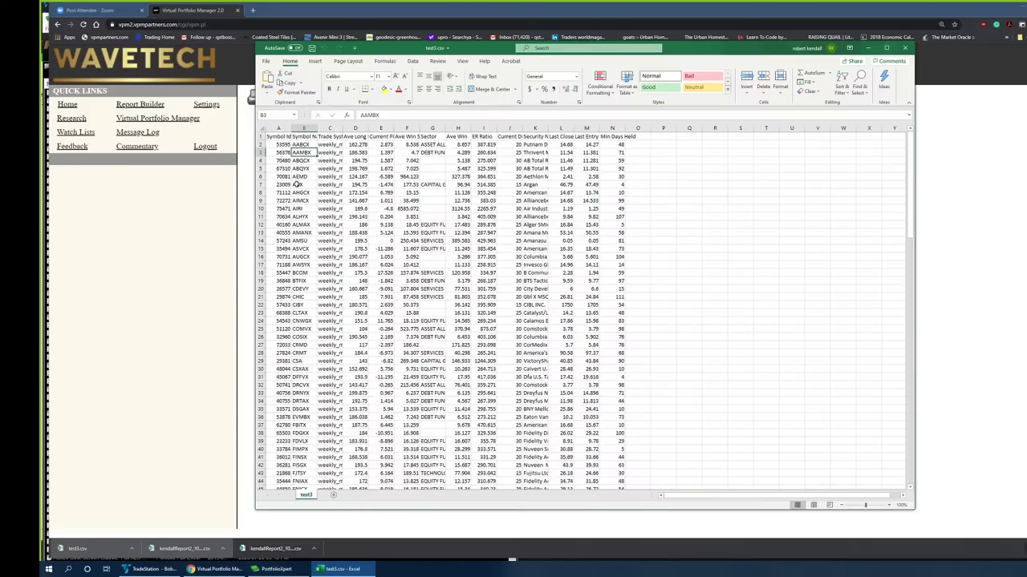
{"action": "left_click_drag", "start_coordinate": [303, 150], "coordinate": [300, 361]}
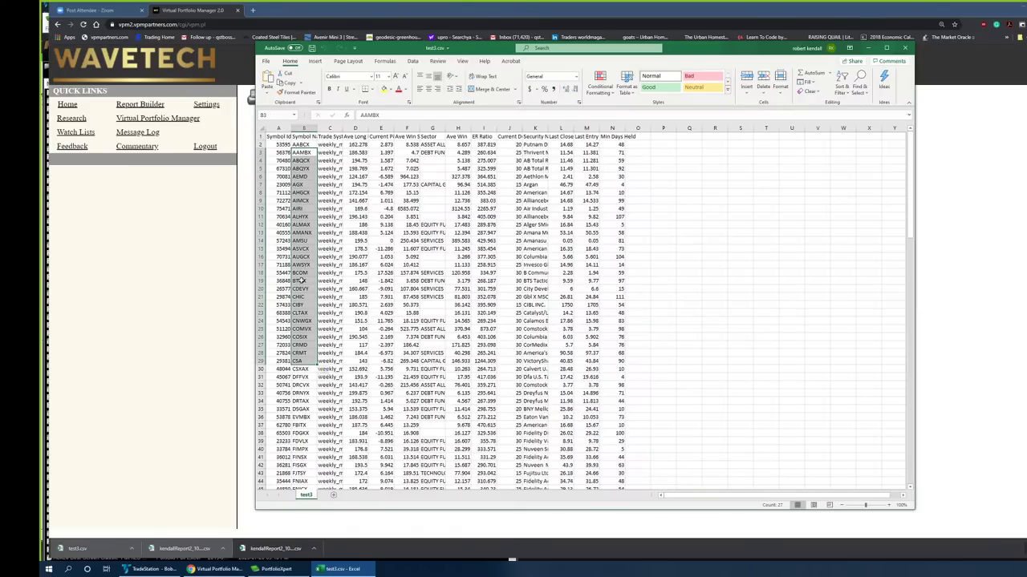
{"action": "right_click", "coordinate": [301, 280]}
{"action": "left_click", "coordinate": [332, 303]}
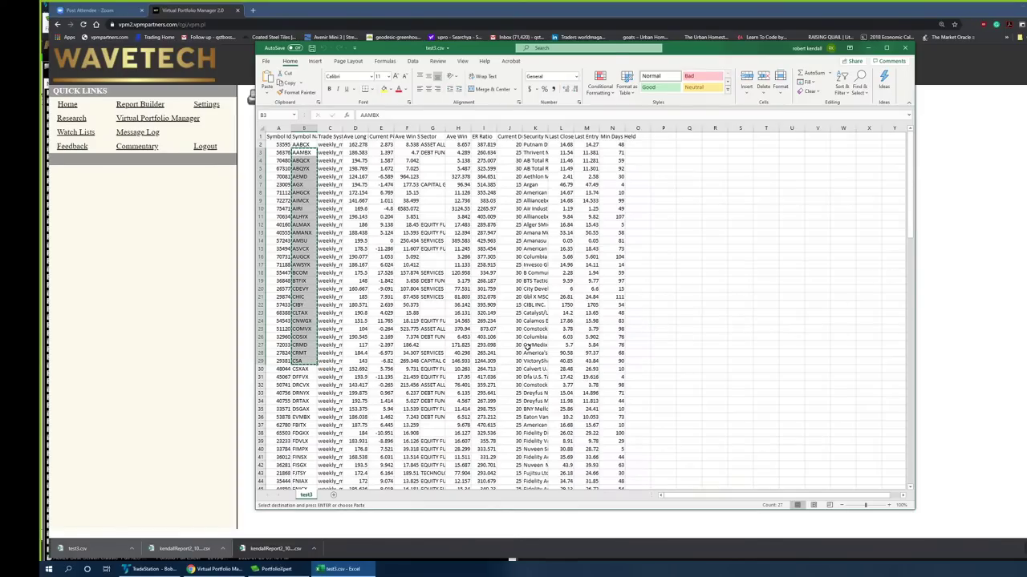
{"action": "left_click", "coordinate": [905, 48]}
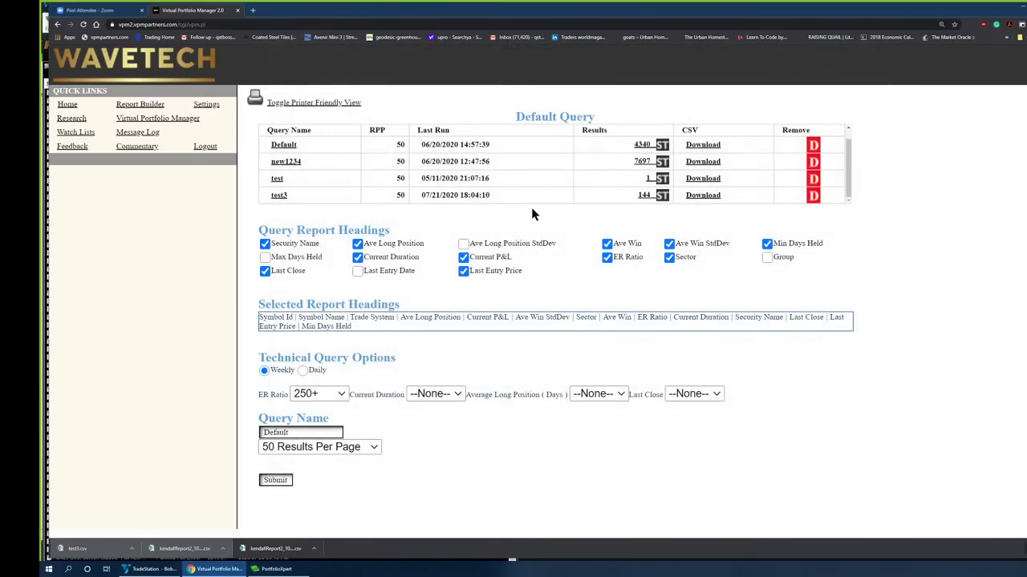
Reopen the test3 query, add the Last Entry Date, Ave Long Position StdDev and Max Days Held headings, and submit it
{"action": "left_click", "coordinate": [278, 195]}
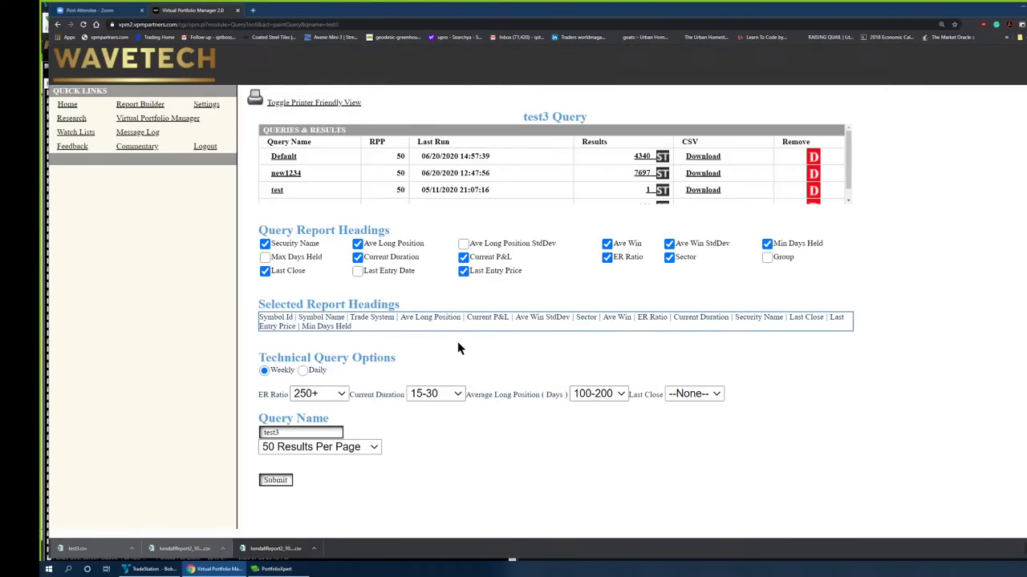
{"action": "left_click", "coordinate": [358, 272]}
{"action": "left_click", "coordinate": [466, 245]}
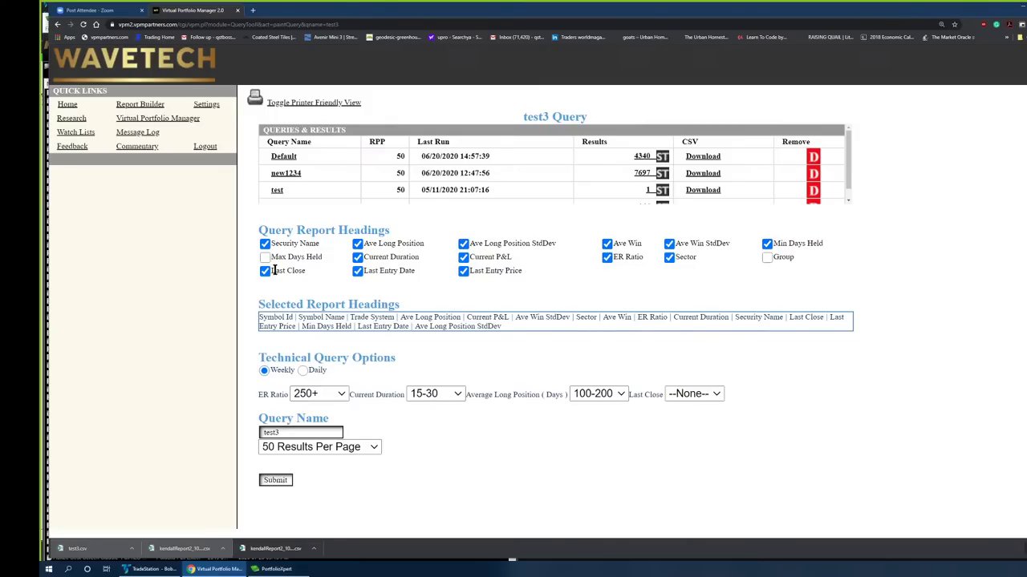
{"action": "left_click", "coordinate": [265, 258]}
{"action": "left_click", "coordinate": [273, 481]}
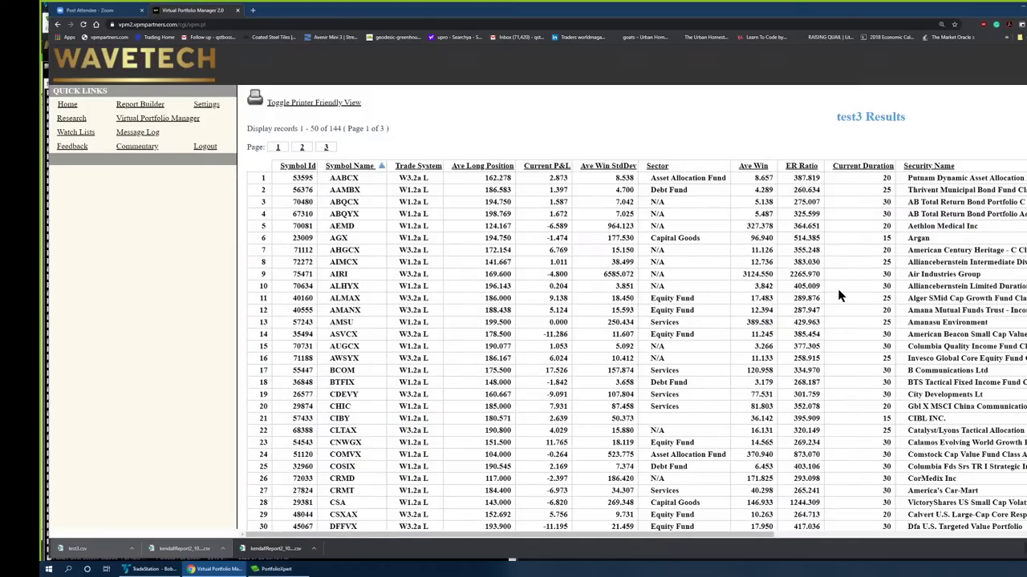
Examine the added date, standard deviation and days-held columns across the test3 results, returning to the first columns
{"action": "scroll", "coordinate": [633, 345], "scroll_direction": "right", "scroll_amount": 5}
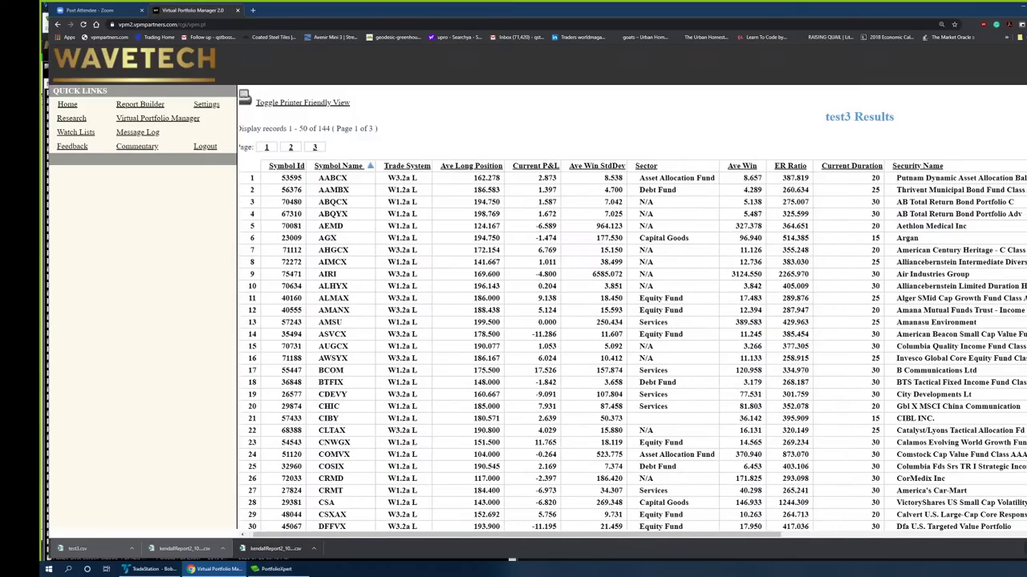
{"action": "scroll", "coordinate": [859, 543], "scroll_direction": "right", "scroll_amount": 3}
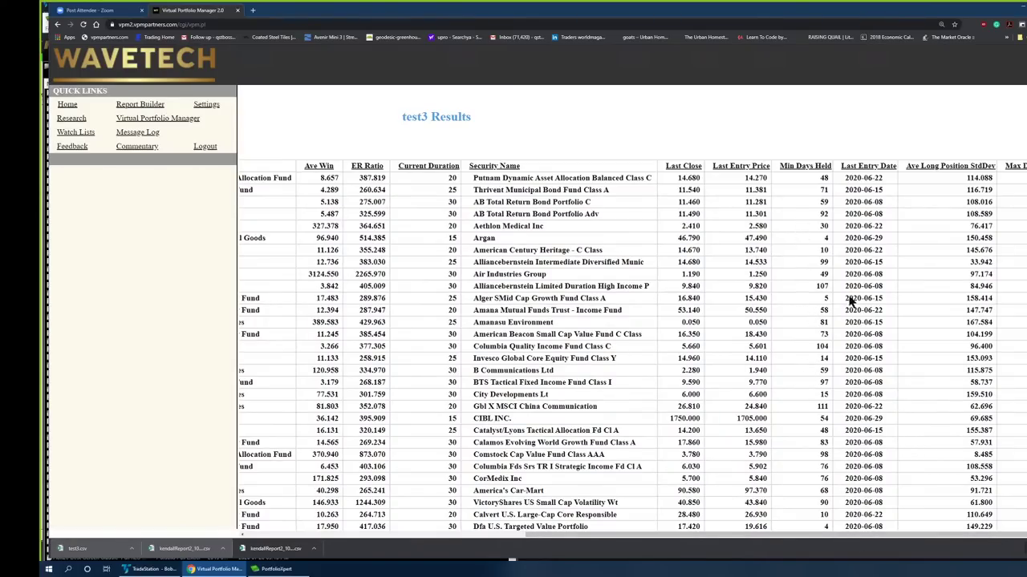
{"action": "left_click", "coordinate": [454, 536]}
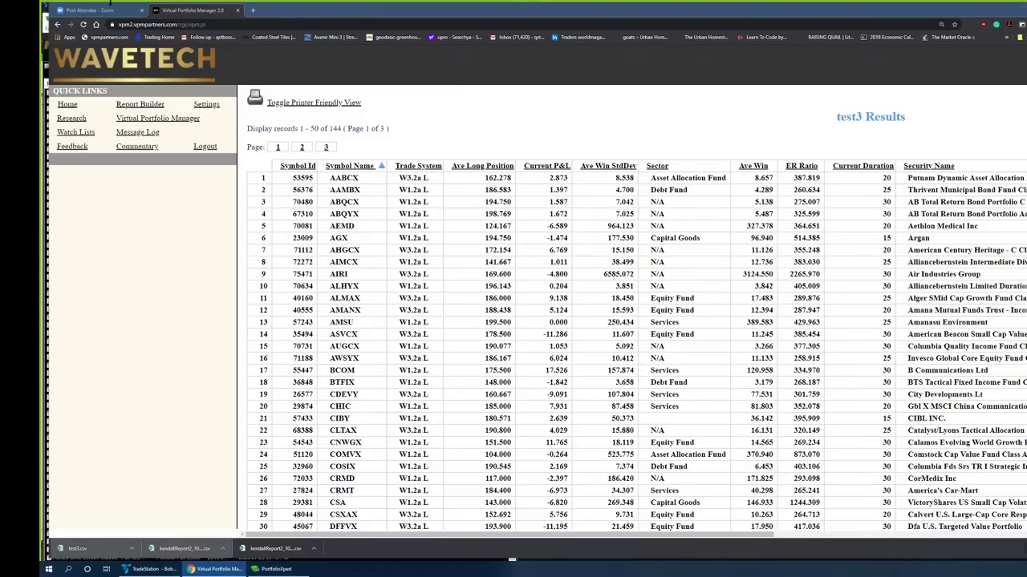
{"action": "left_click", "coordinate": [252, 10]}
{"action": "left_click_drag", "start_coordinate": [259, 8], "coordinate": [64, 52]}
{"action": "key", "text": "ctrl+w"}
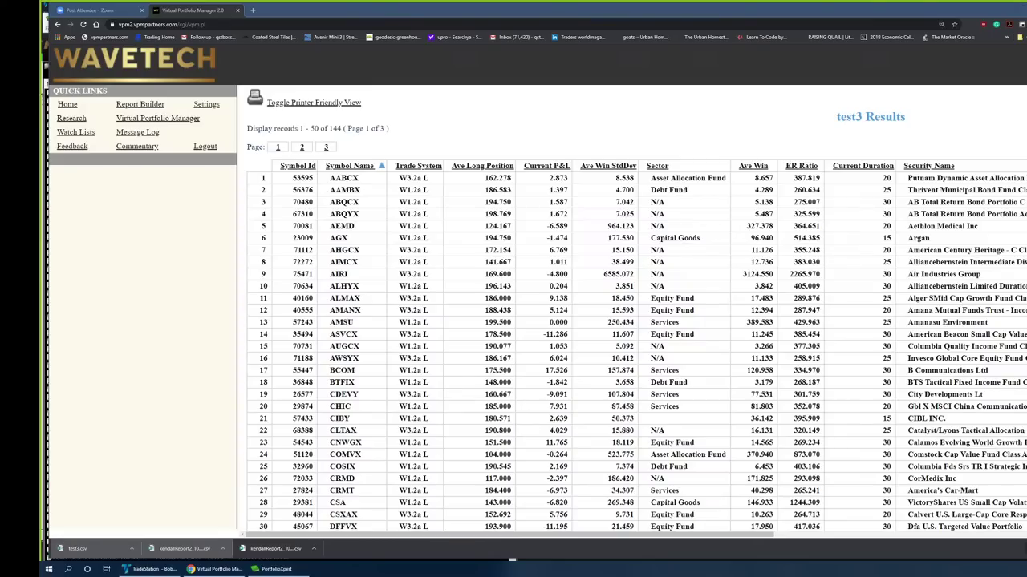
Open the Virtual Portfolio Manager page
{"action": "left_click", "coordinate": [181, 120]}
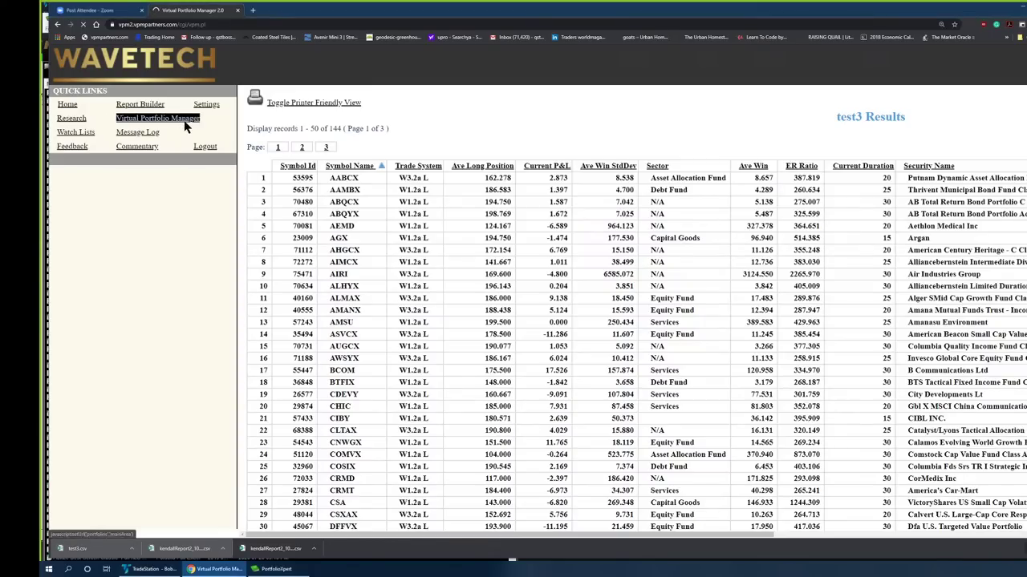